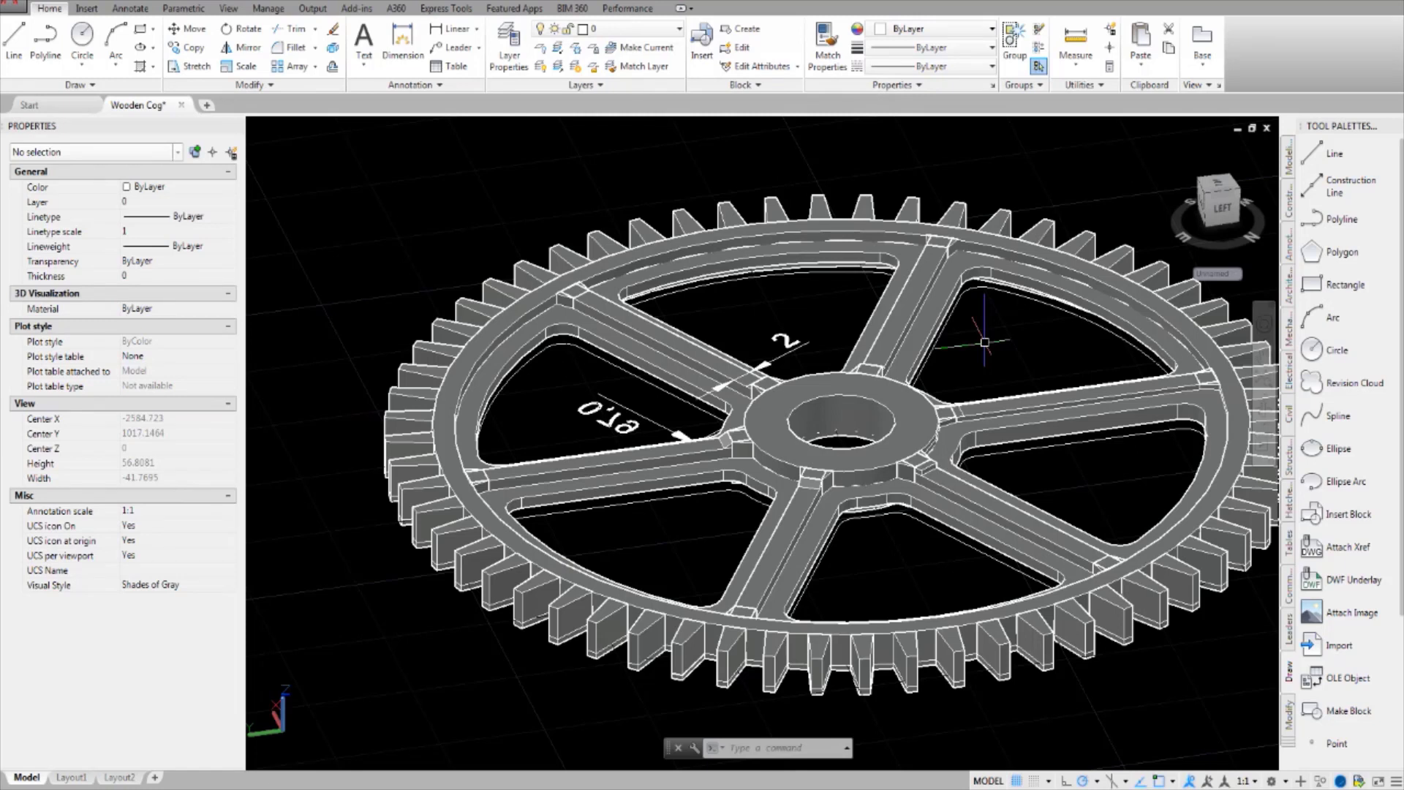
- Examine the spoke ends where they meet the cog's central hub and the neighbouring inner rim corners
mouse_move(981, 368)
middle_mouse_down()
mouse_move(1004, 324)
mouse_move(968, 362)
middle_mouse_up()
scroll(1004, 322, "up", 3)
scroll(984, 339, "down", 4)
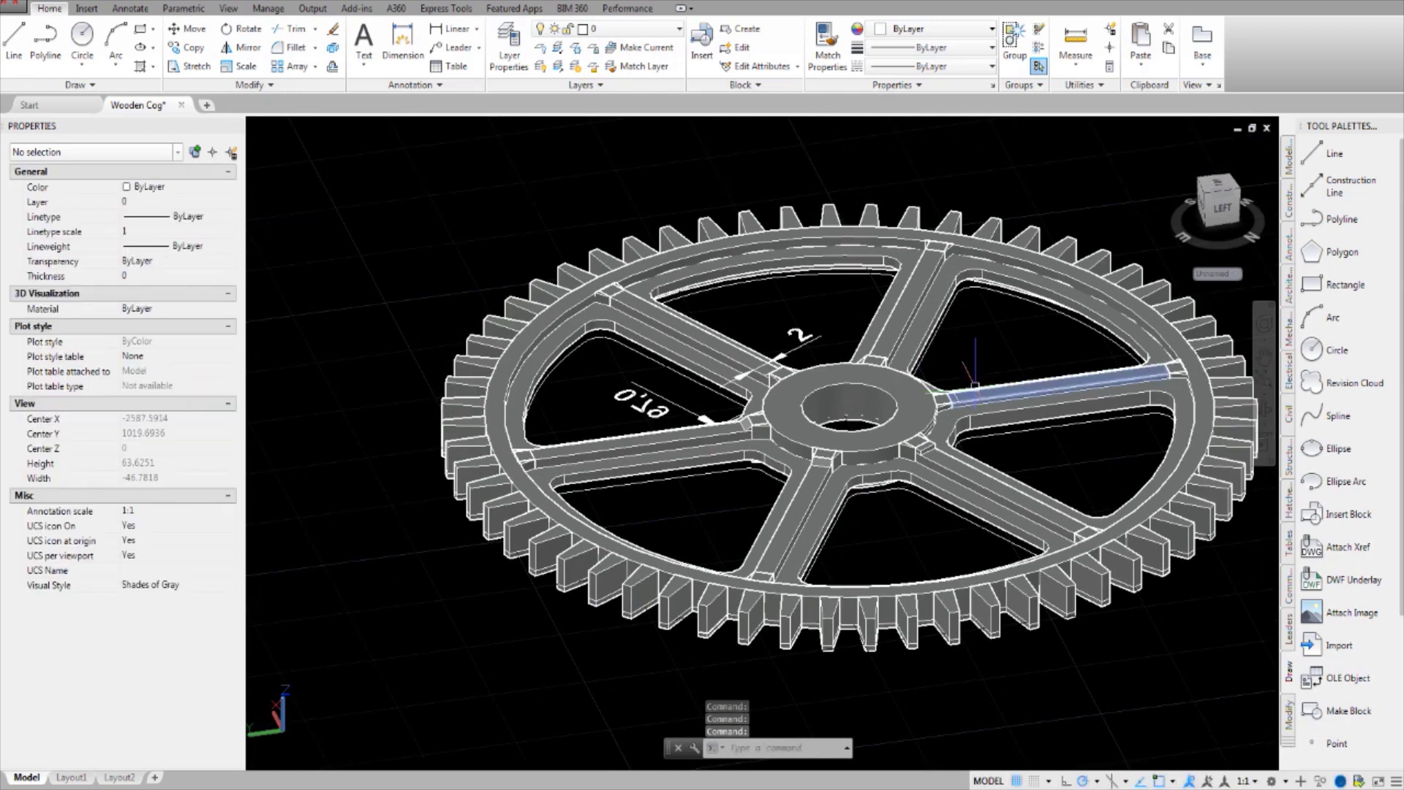
scroll(970, 365, "up", 2)
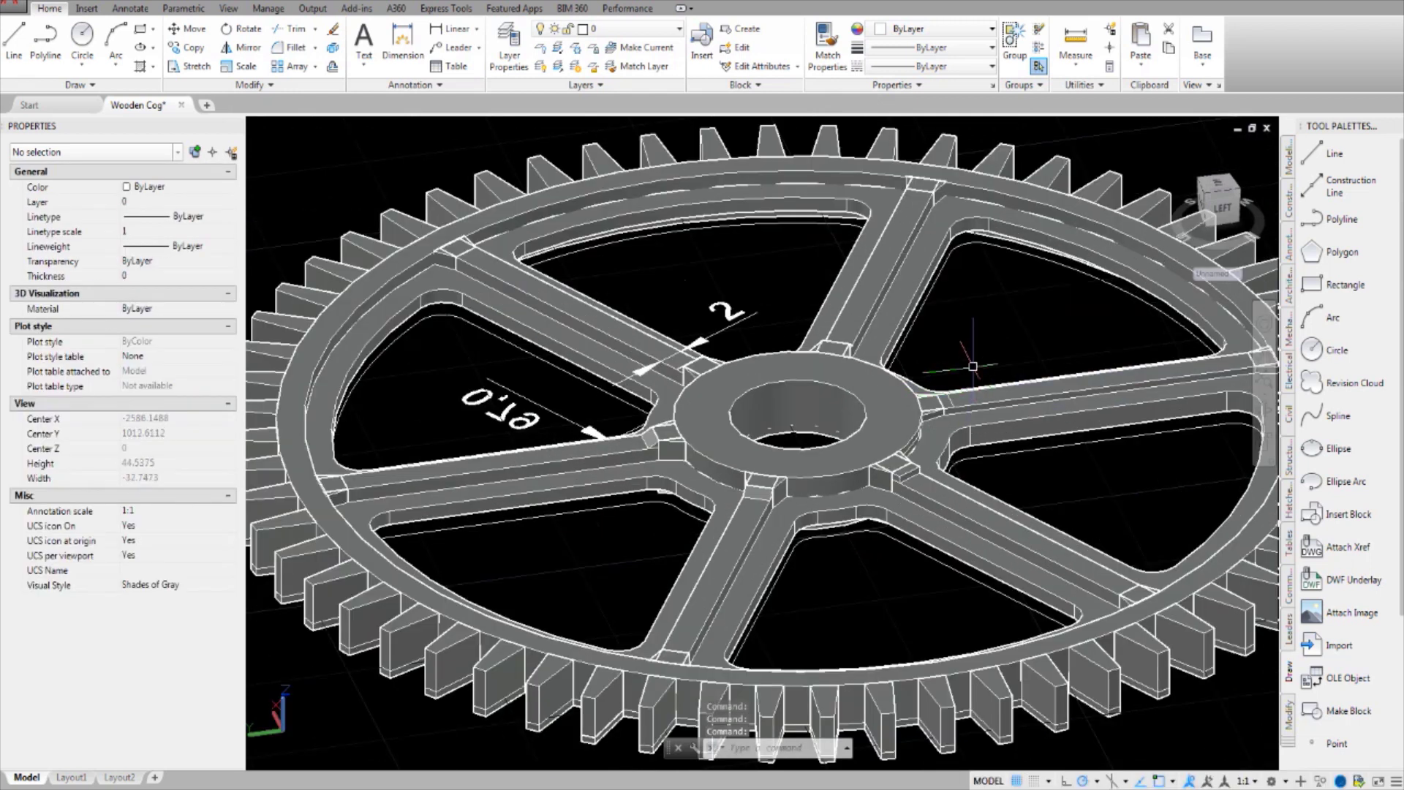
middle_click_drag(973, 366, 1097, 259)
scroll(1098, 259, "down", 1)
scroll(864, 392, "up", 2)
middle_click_drag(864, 391, 740, 502)
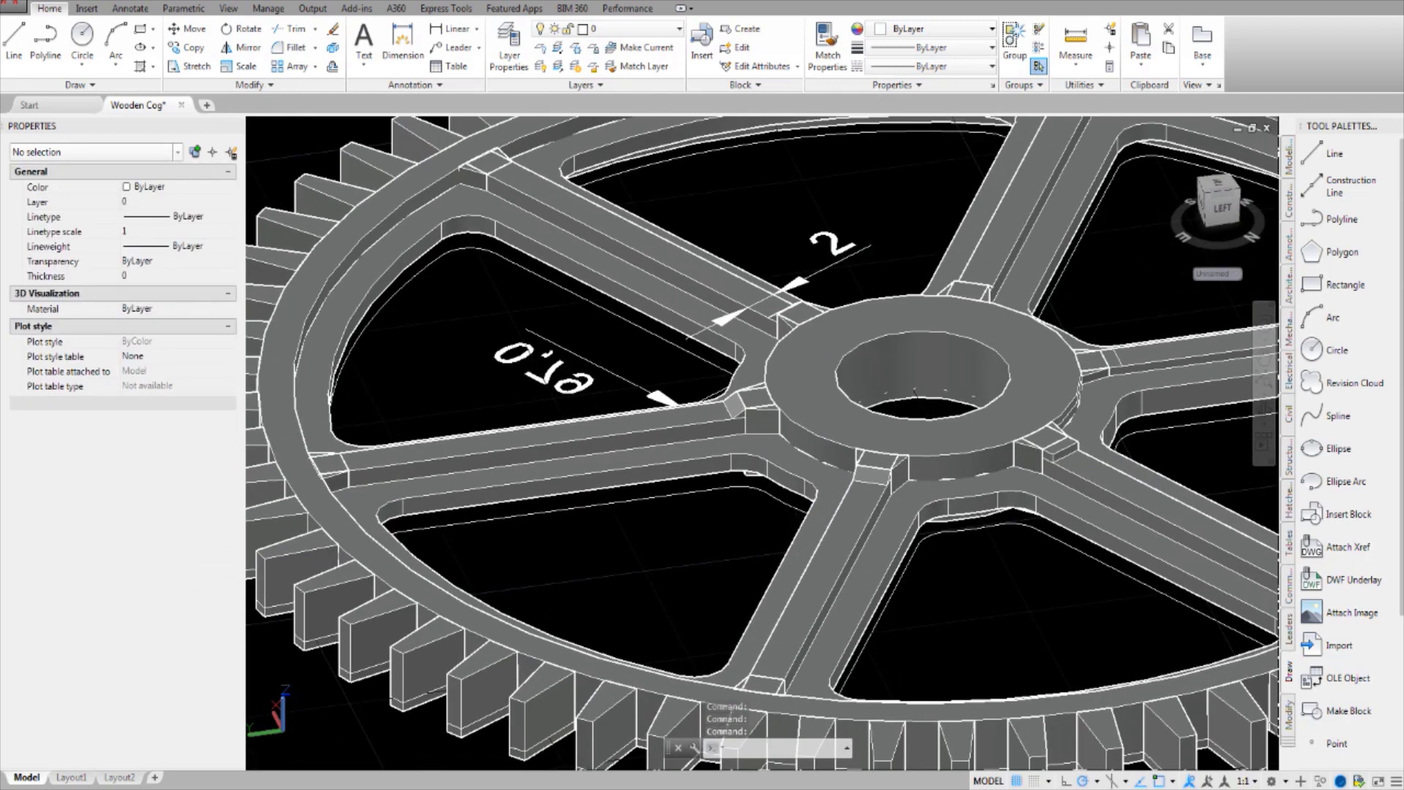
scroll(856, 424, "up", 3)
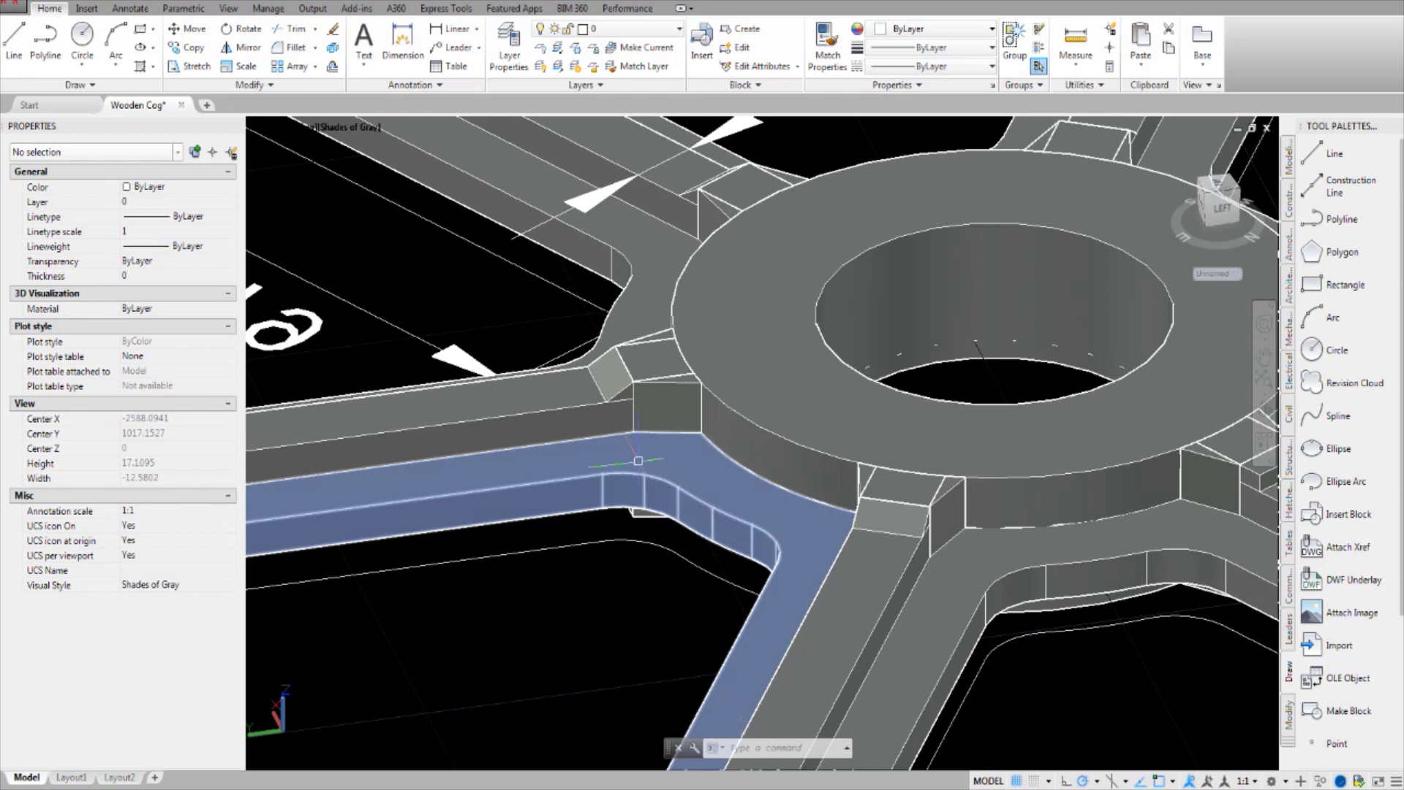
scroll(622, 399, "up", 2)
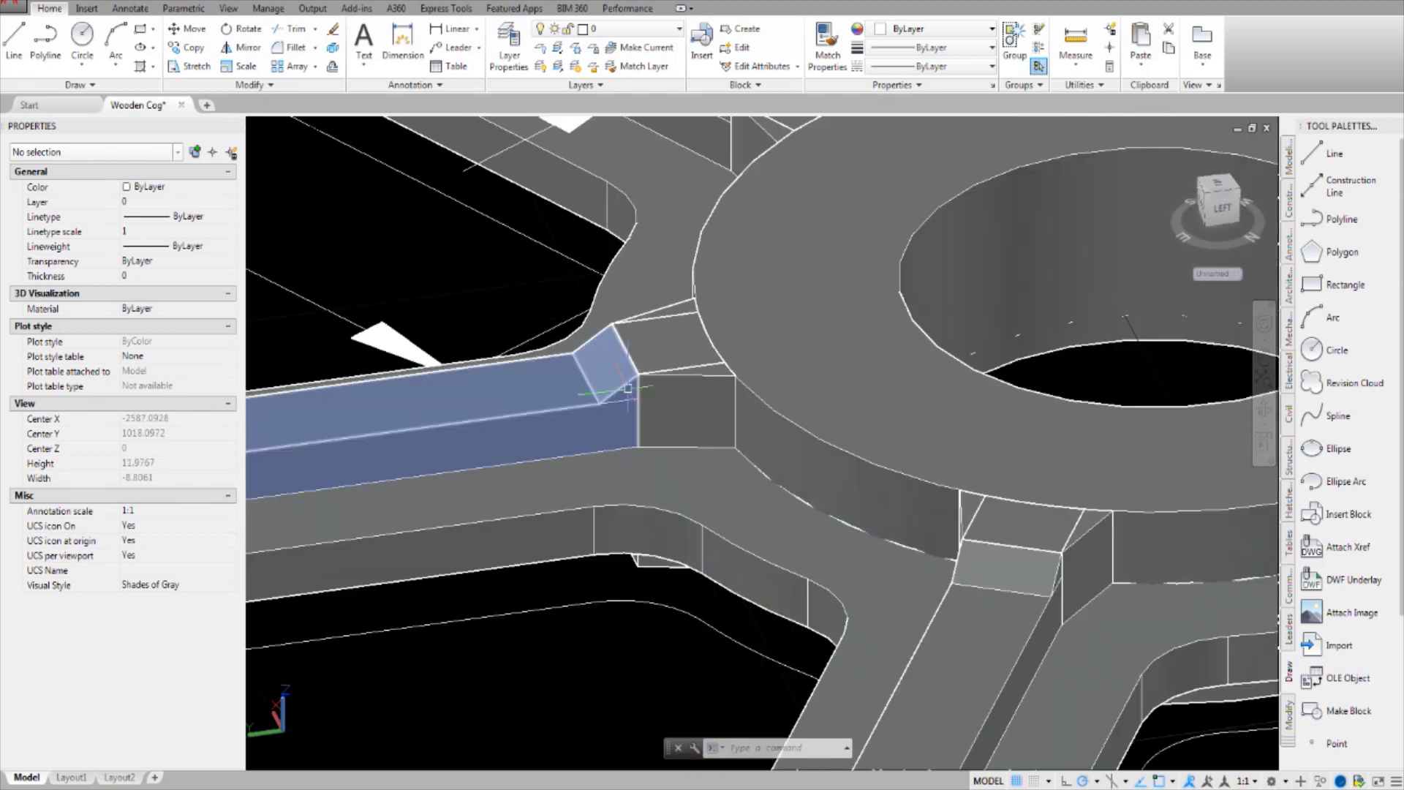
middle_click_drag(730, 472, 678, 446)
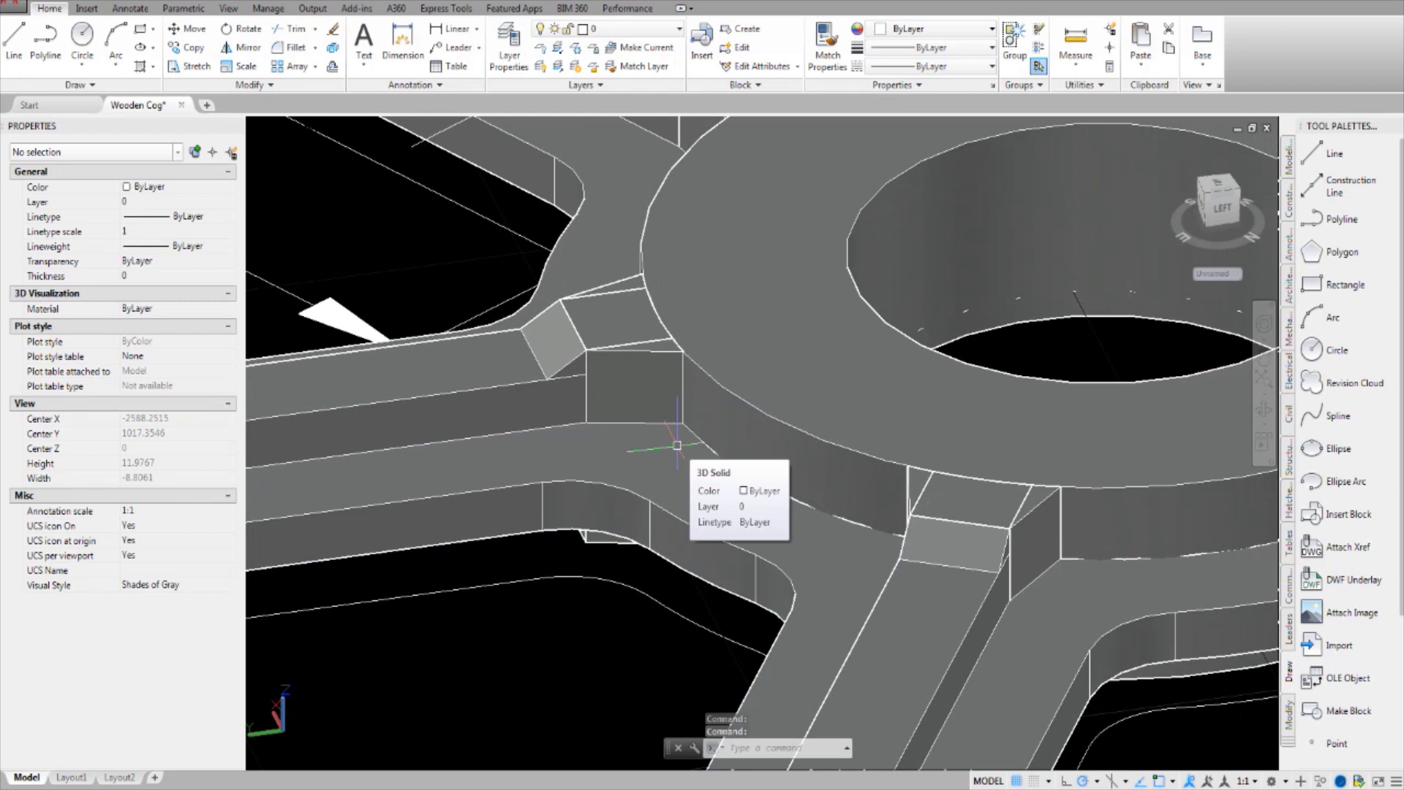
middle_click_drag(706, 471, 679, 479)
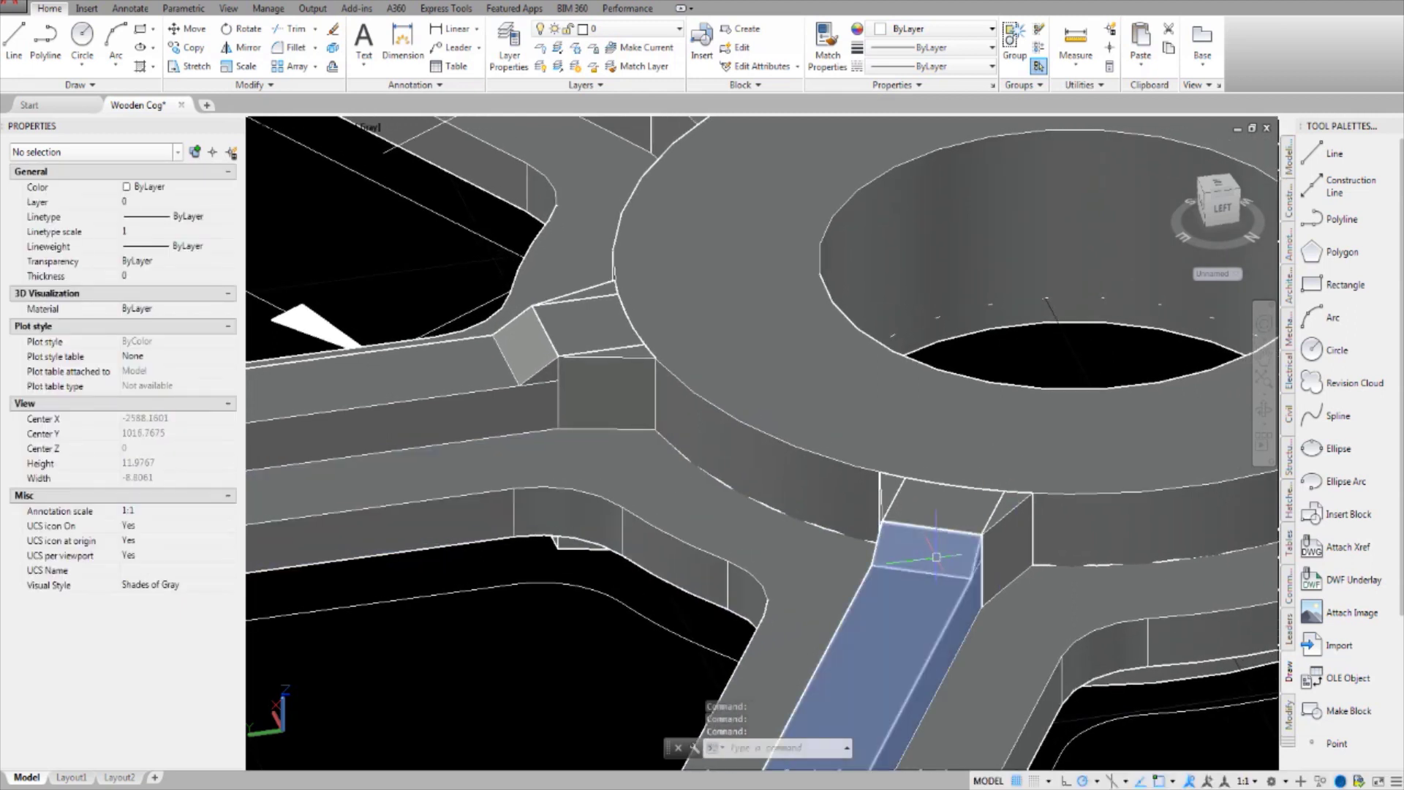
scroll(941, 568, "down", 4)
scroll(865, 542, "up", 4)
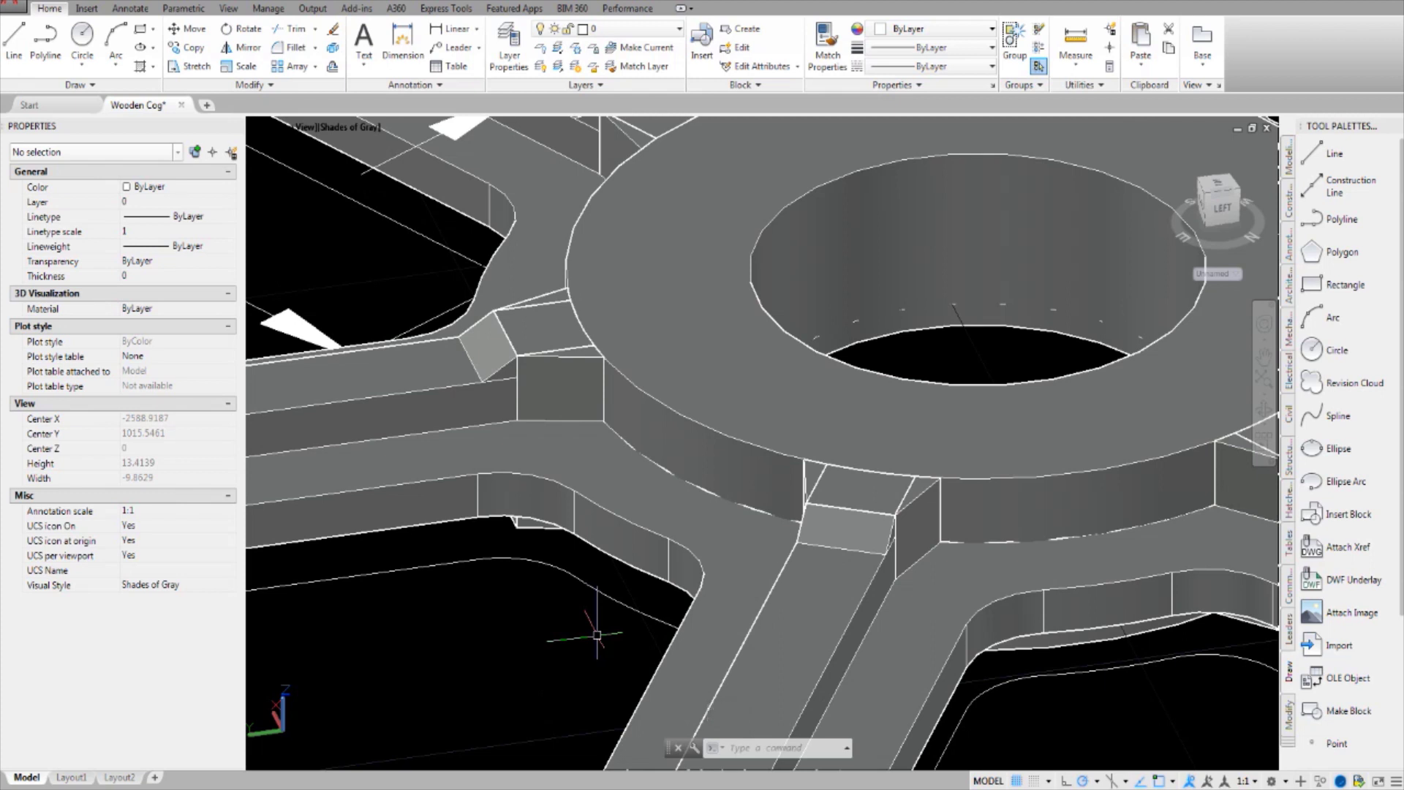
scroll(732, 614, "down", 4)
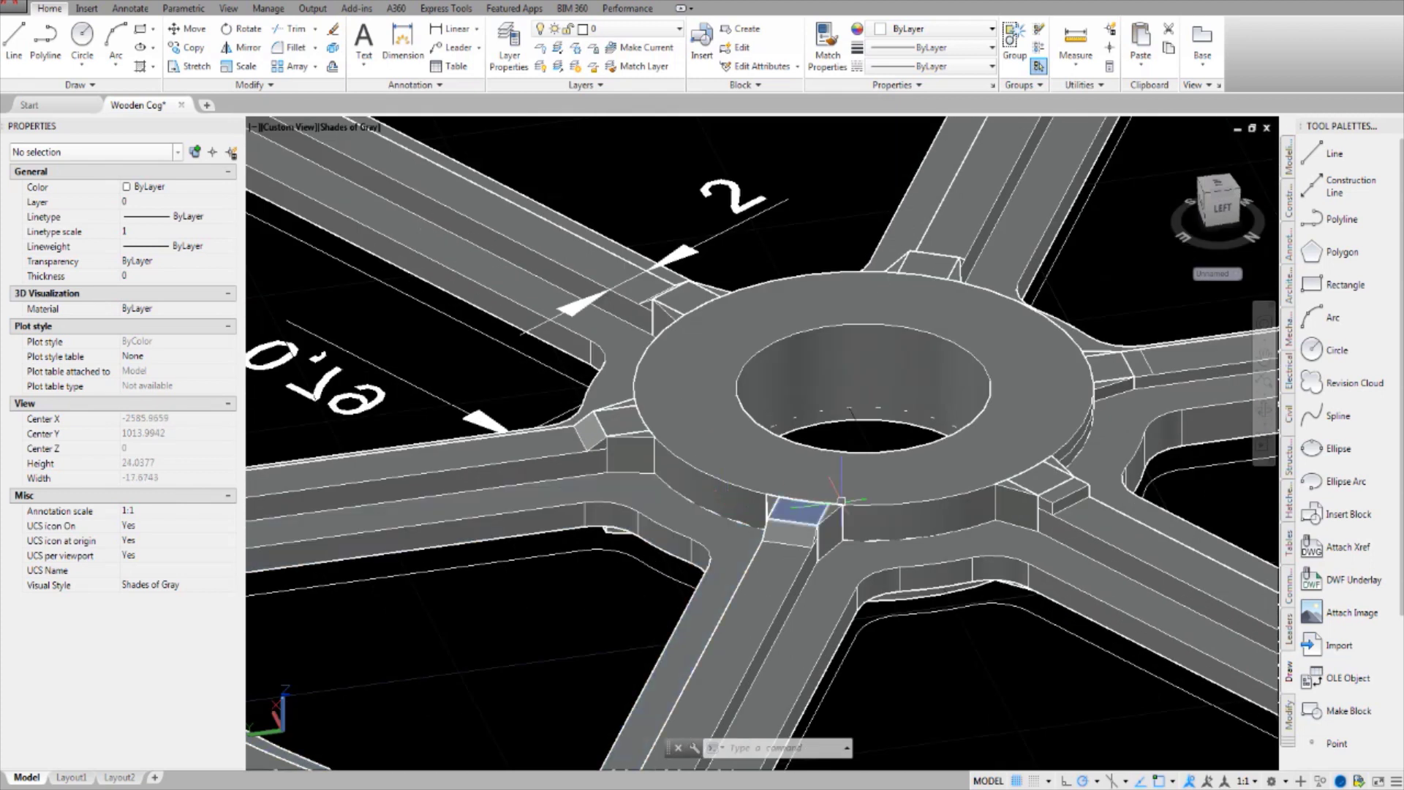
scroll(1171, 512, "up", 3)
left_click(1165, 567)
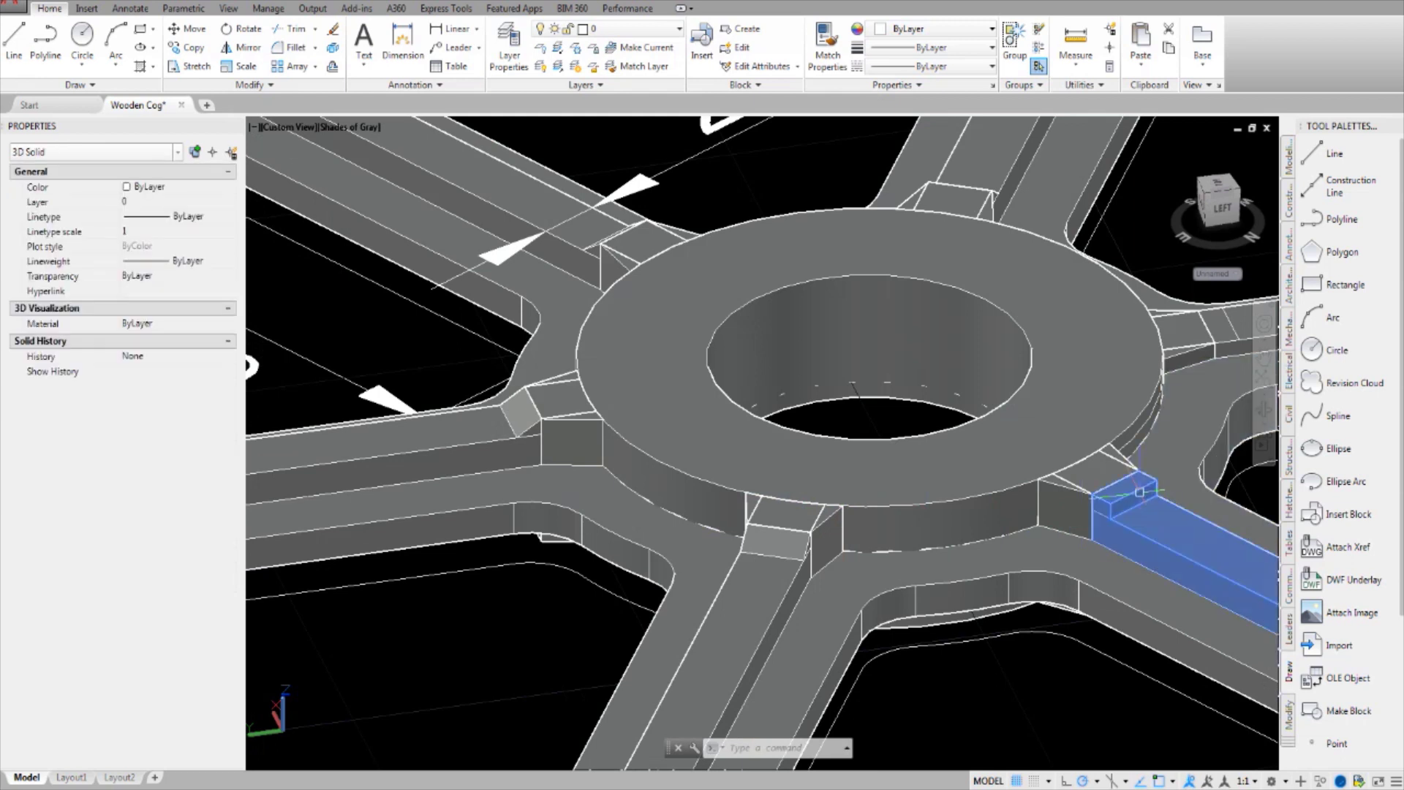
middle_click_drag(1165, 567, 937, 501)
middle_click_drag(1054, 445, 988, 455)
middle_click_drag(1157, 395, 928, 454)
scroll(928, 452, "up", 3)
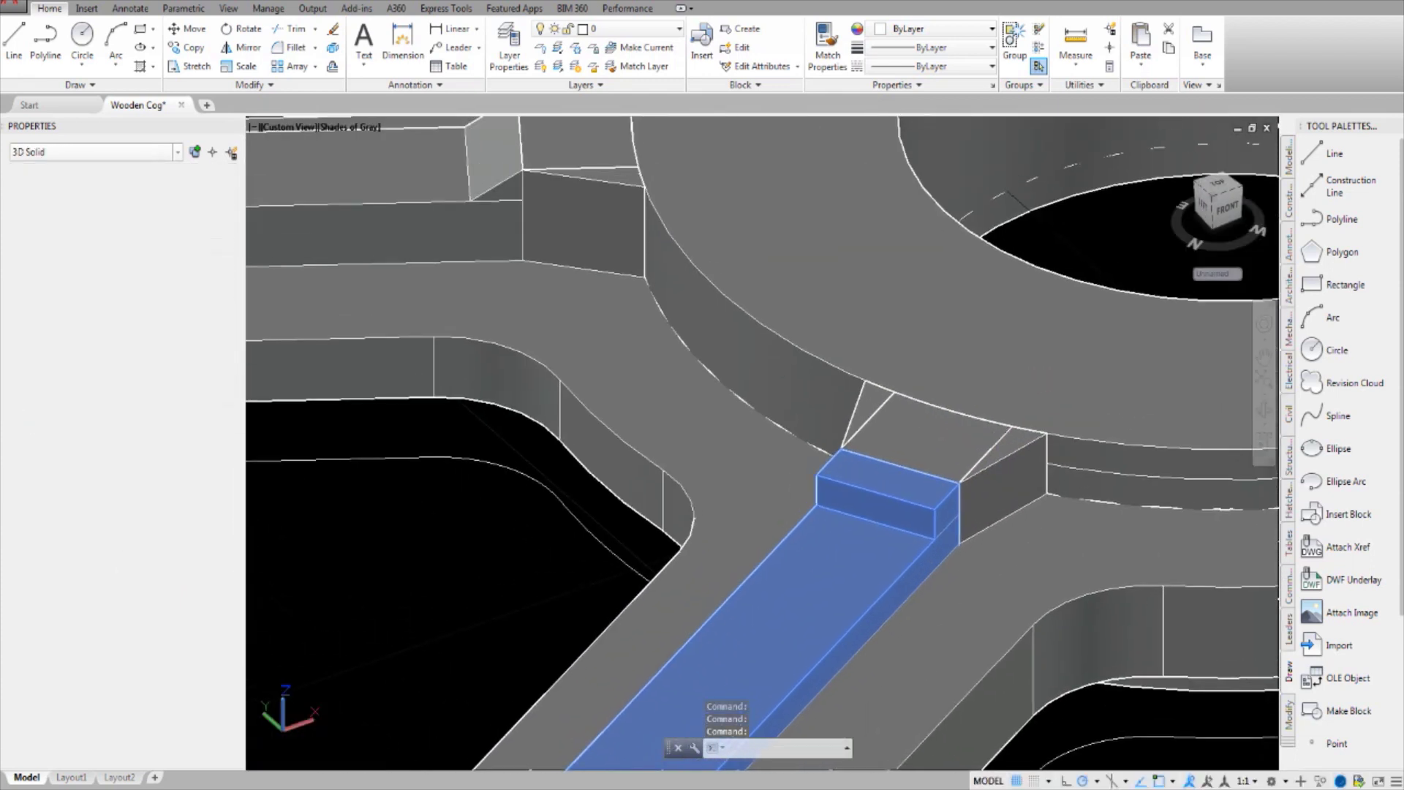
middle_click_drag(939, 519, 925, 594)
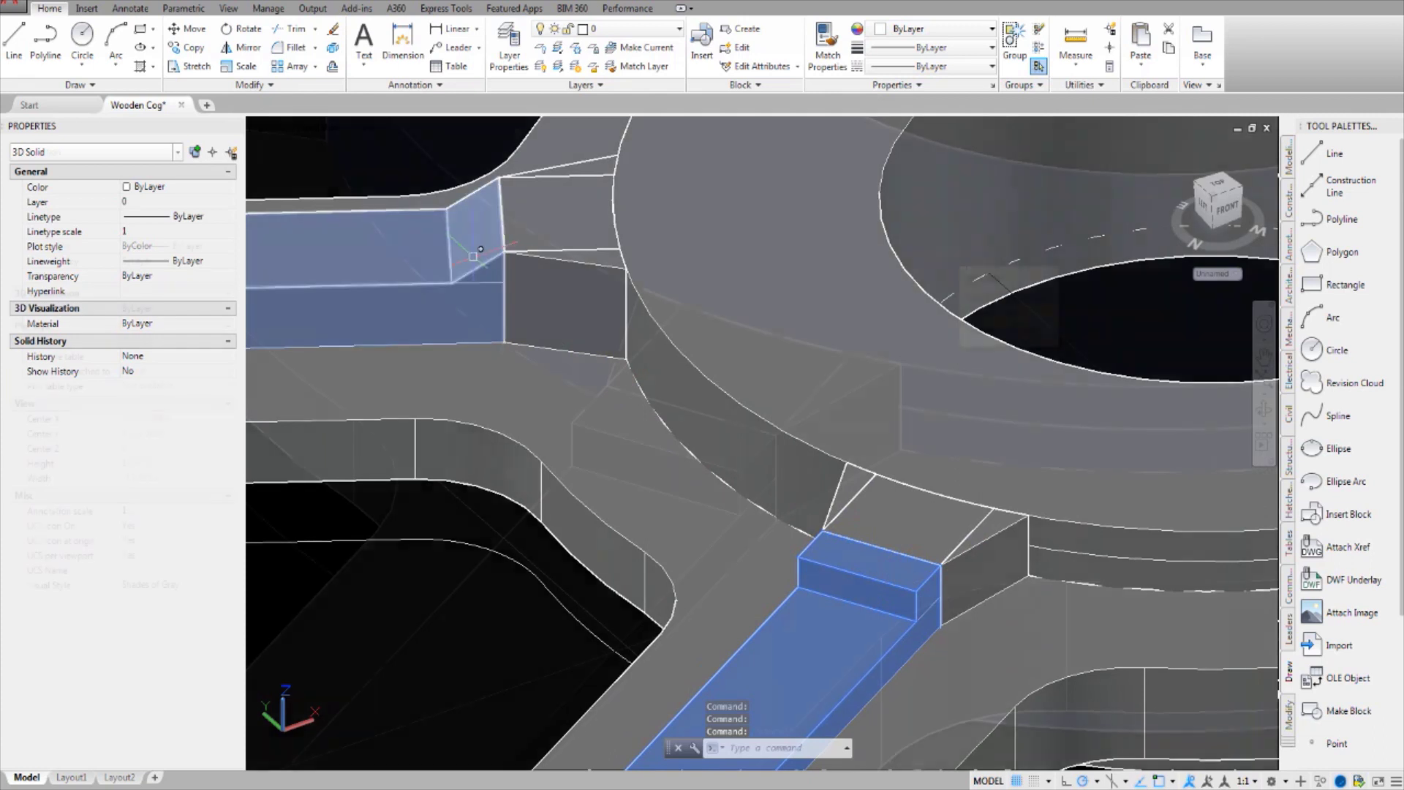
- Try to chamfer the upper edge of the raised block at the spoke's hub end with CHAMFEREDGE distances of 0.5 and 0.79
type("CHAMFER")
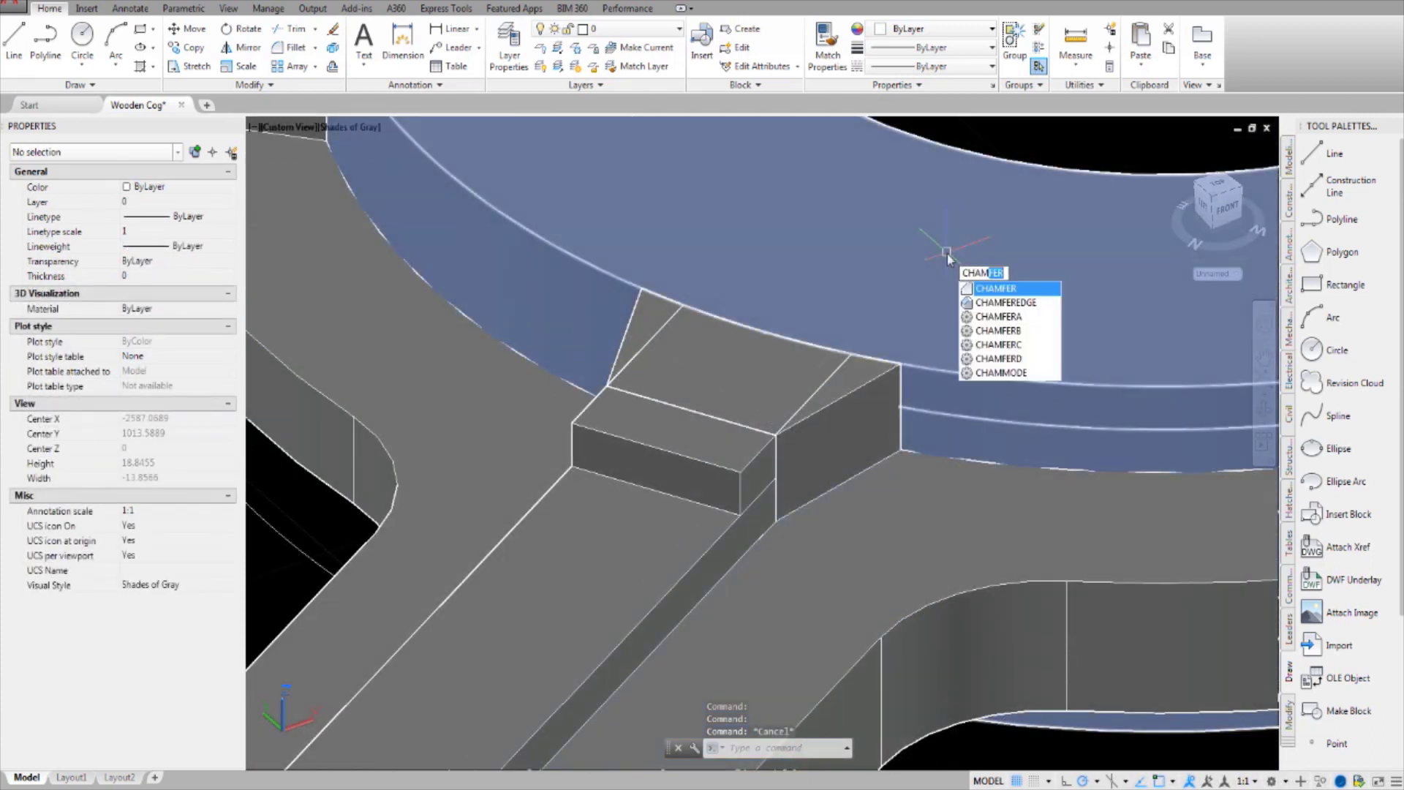
key("Down")
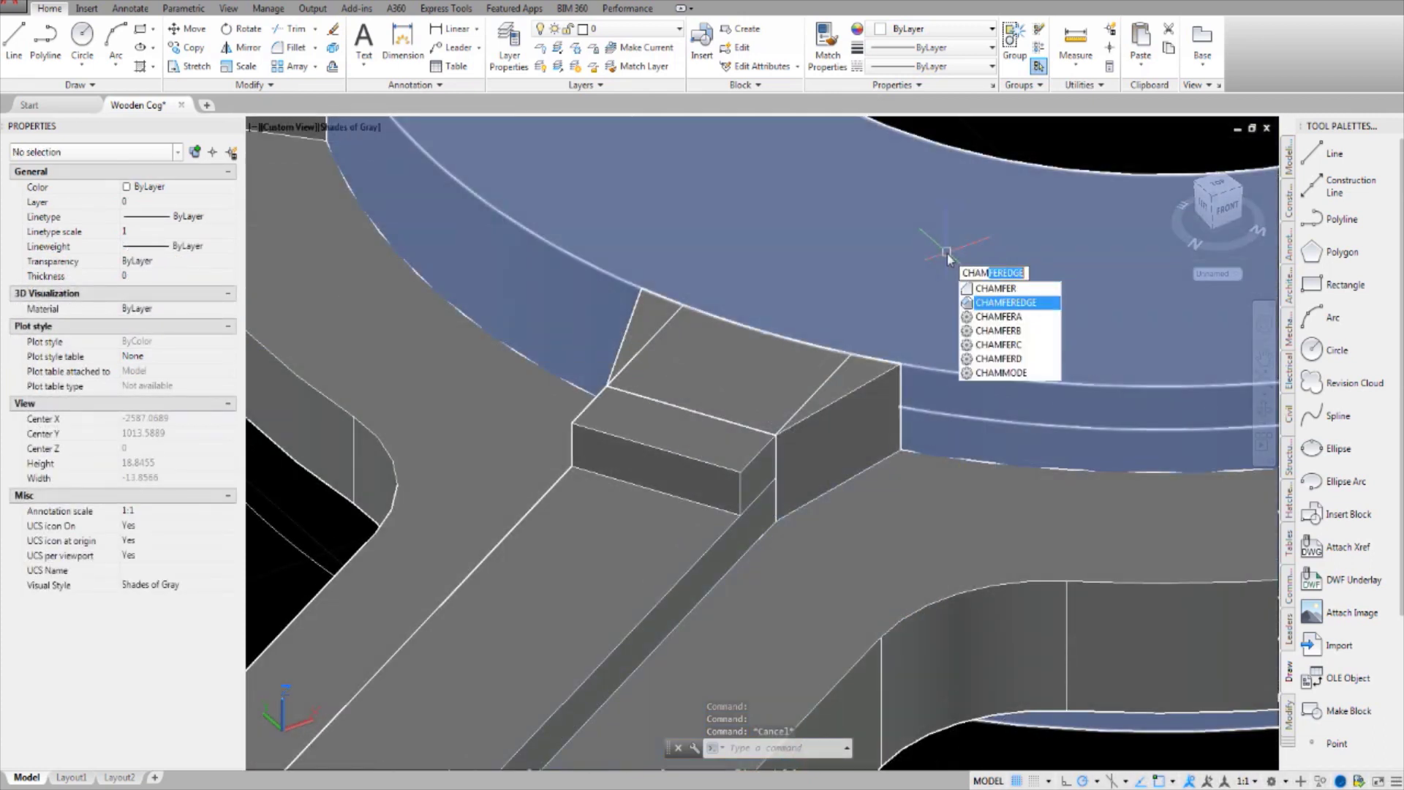
key("Up")
key("Down")
key("Return")
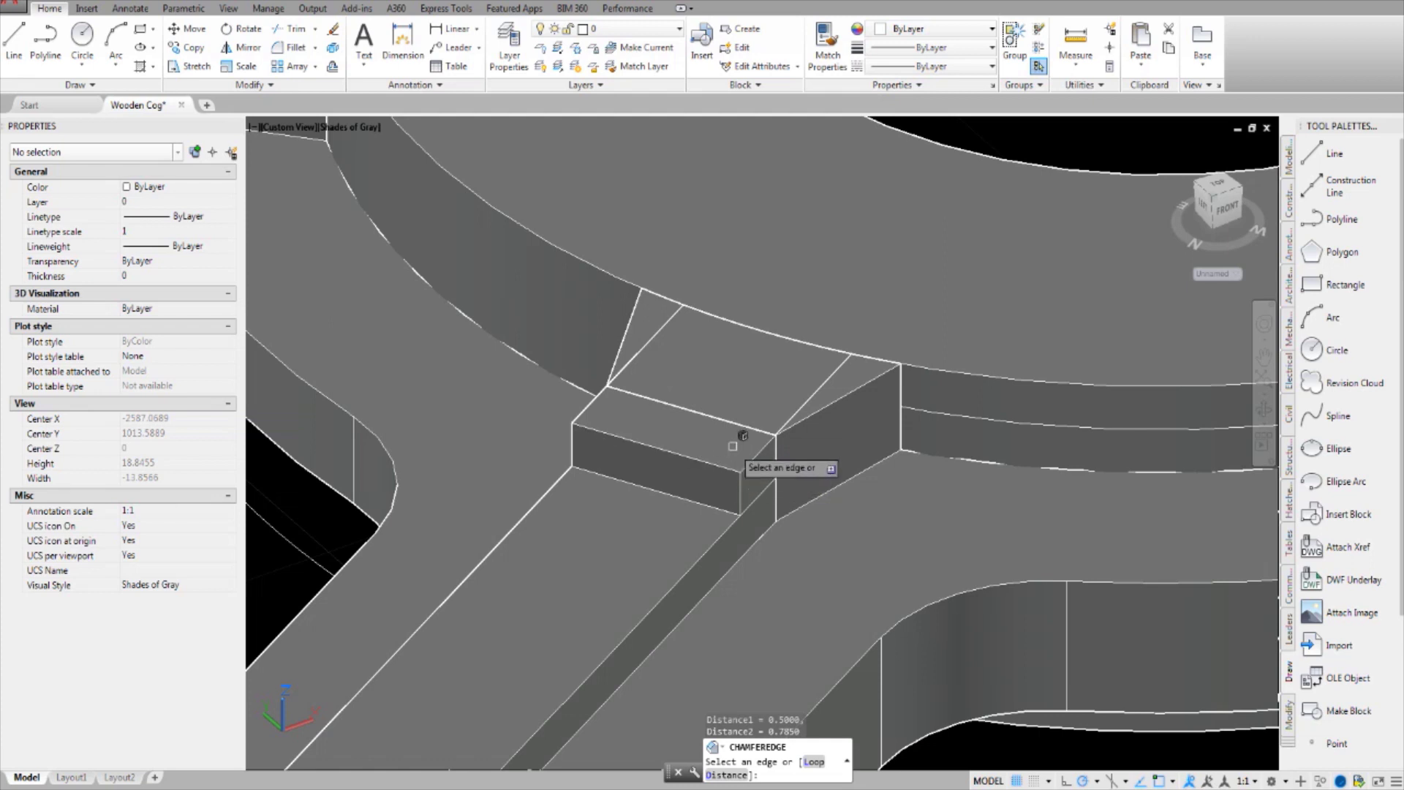
middle_click_drag(732, 444, 747, 445)
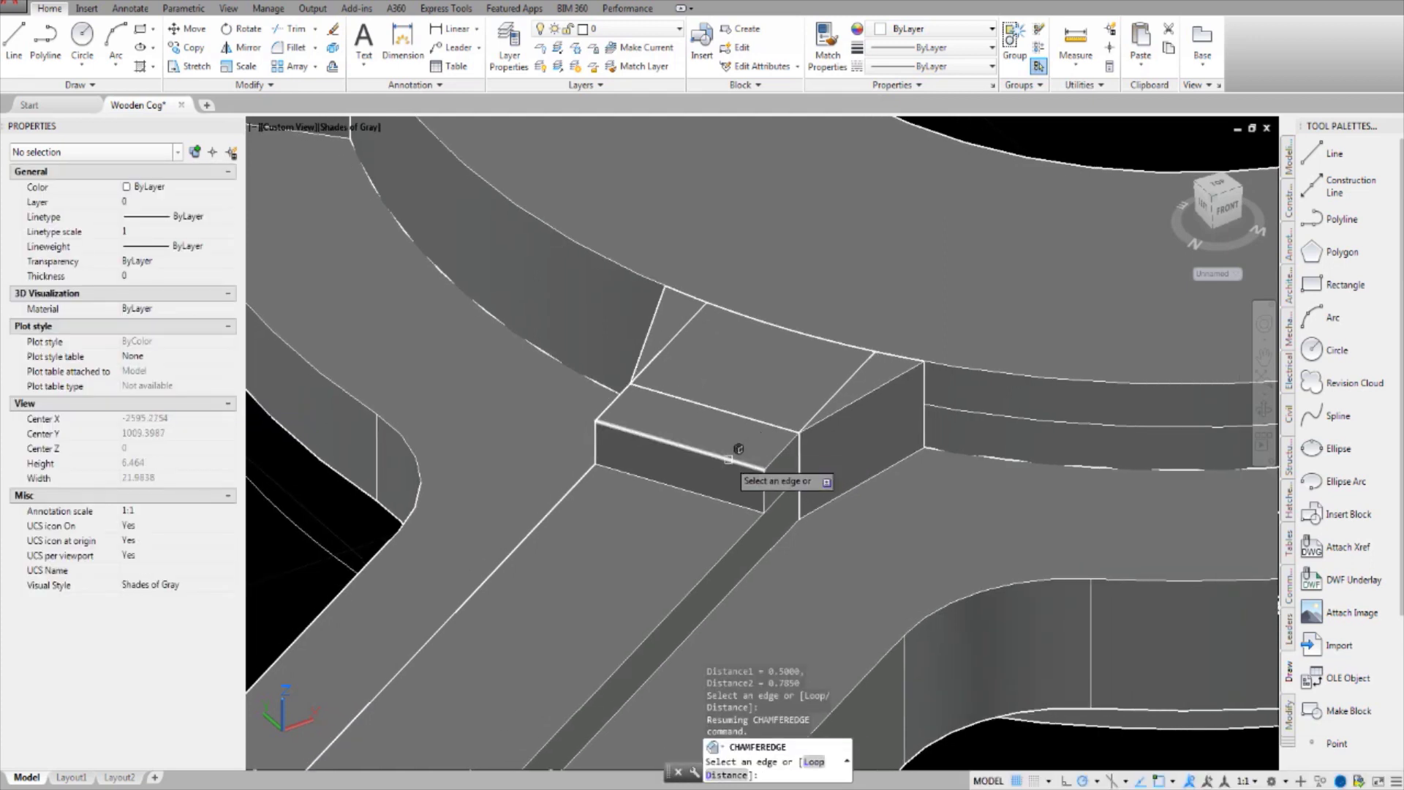
left_click(729, 459)
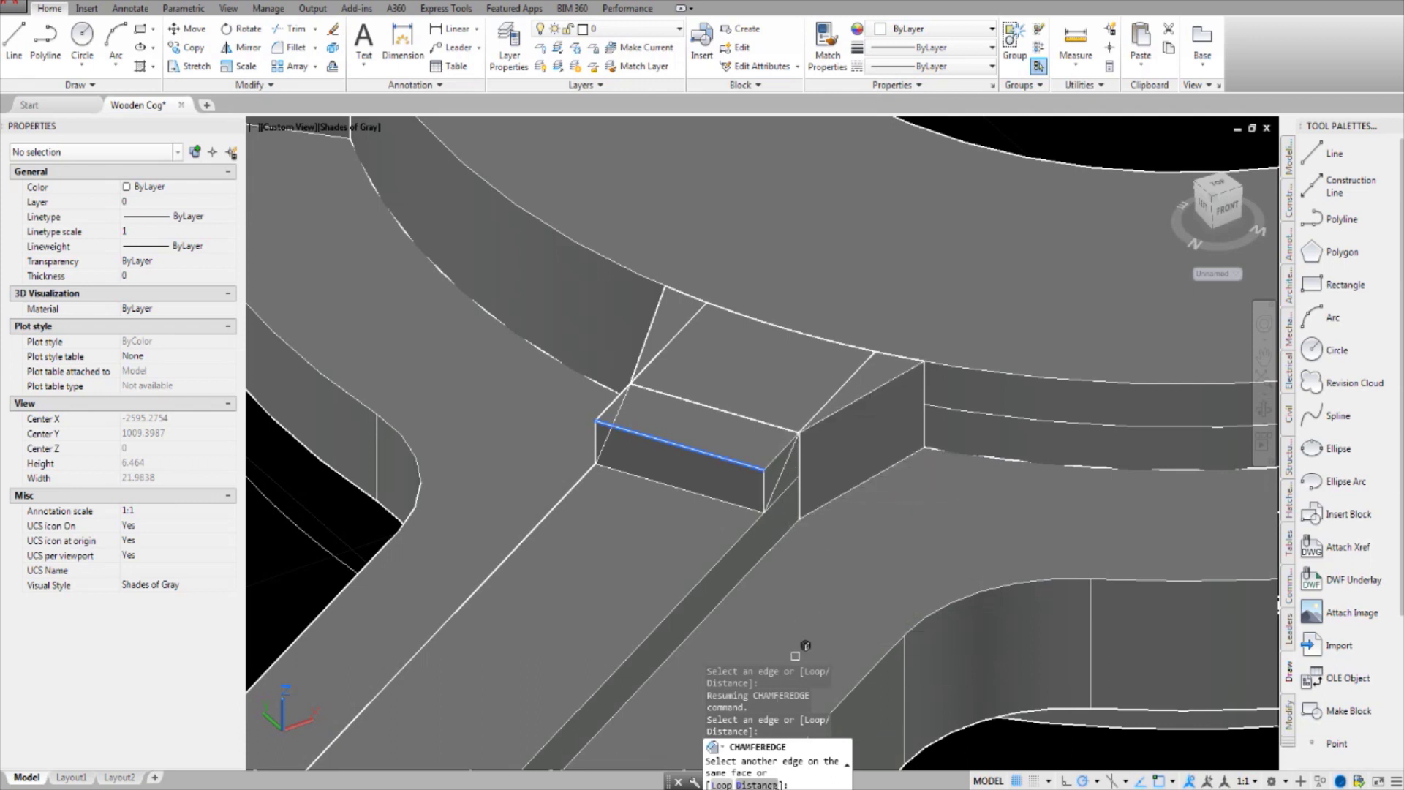
type("D")
key("Return")
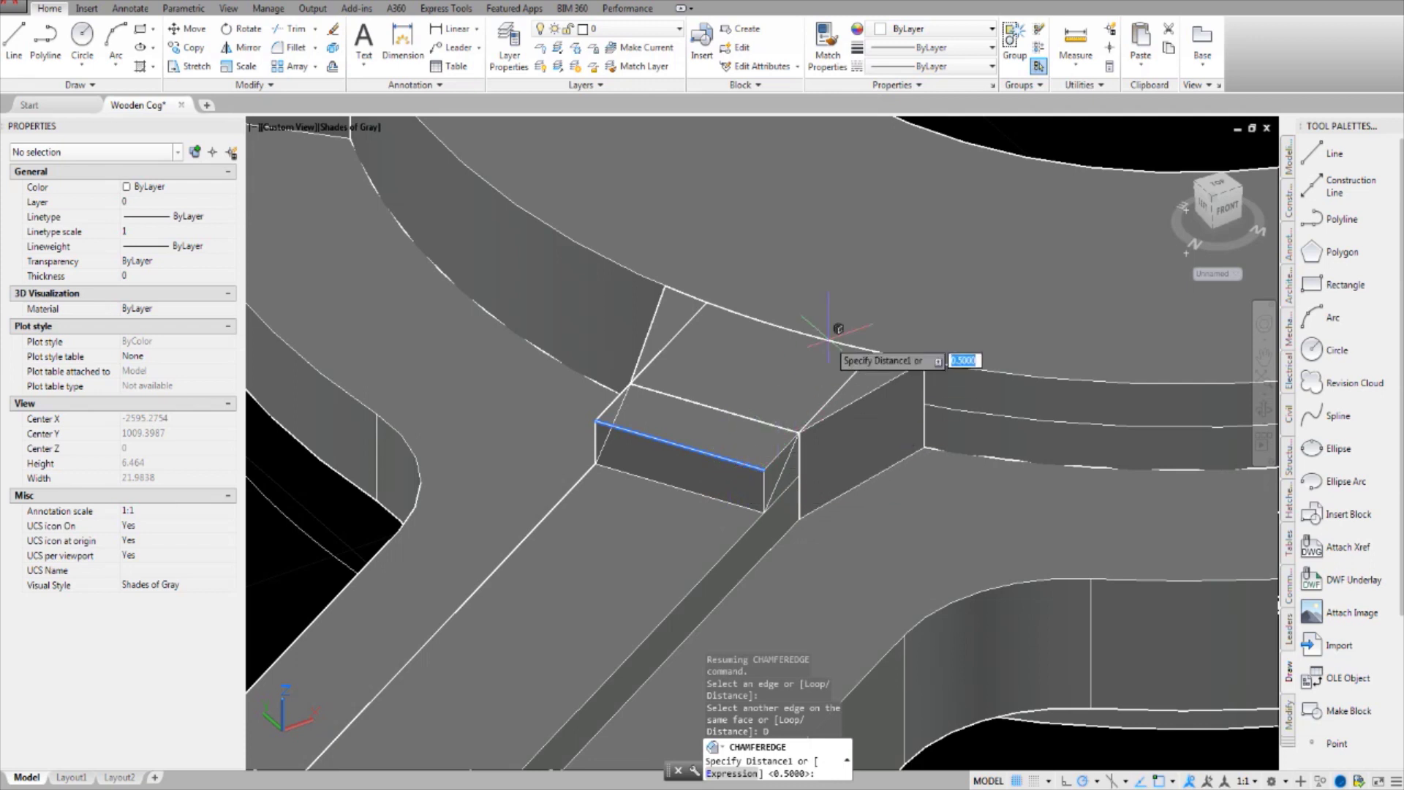
type("0")
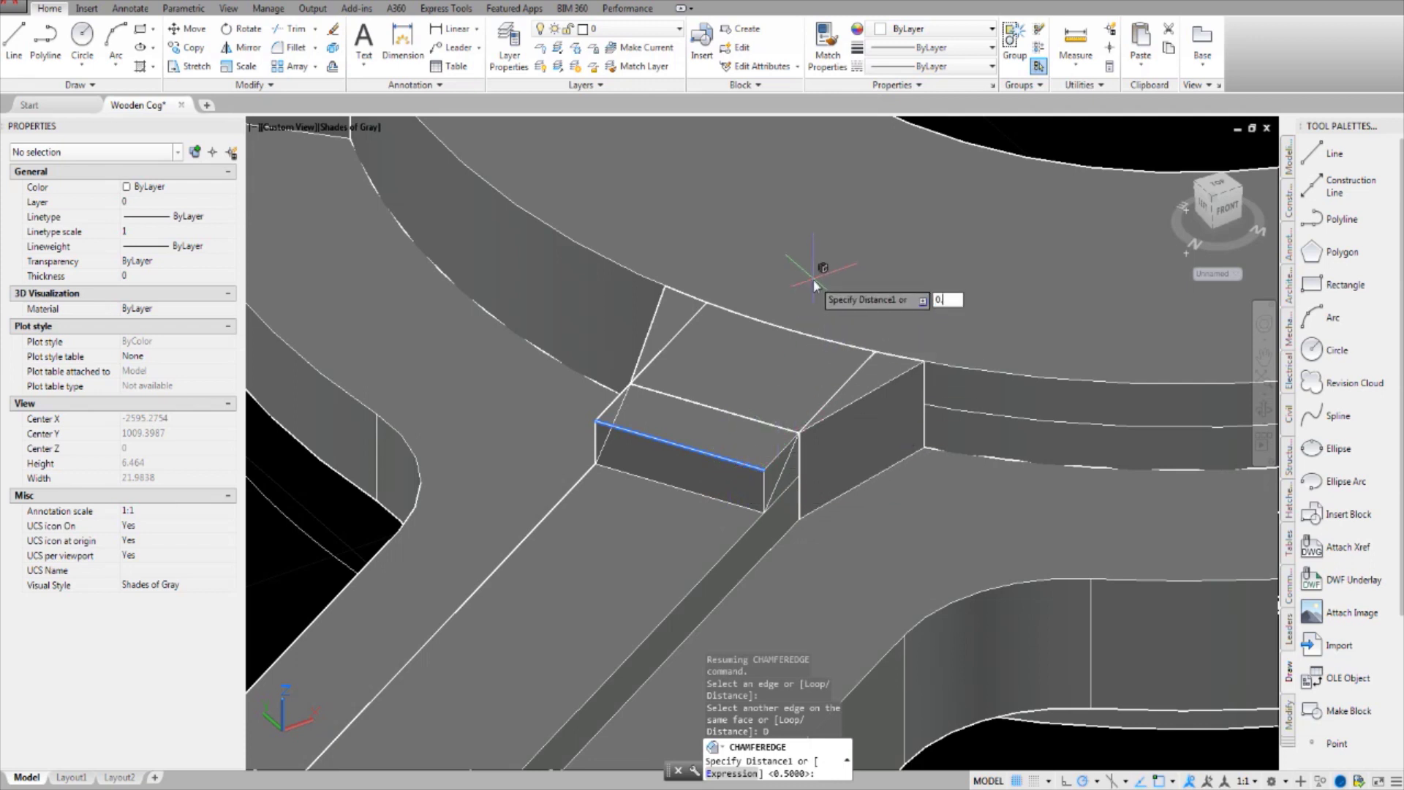
key("Return")
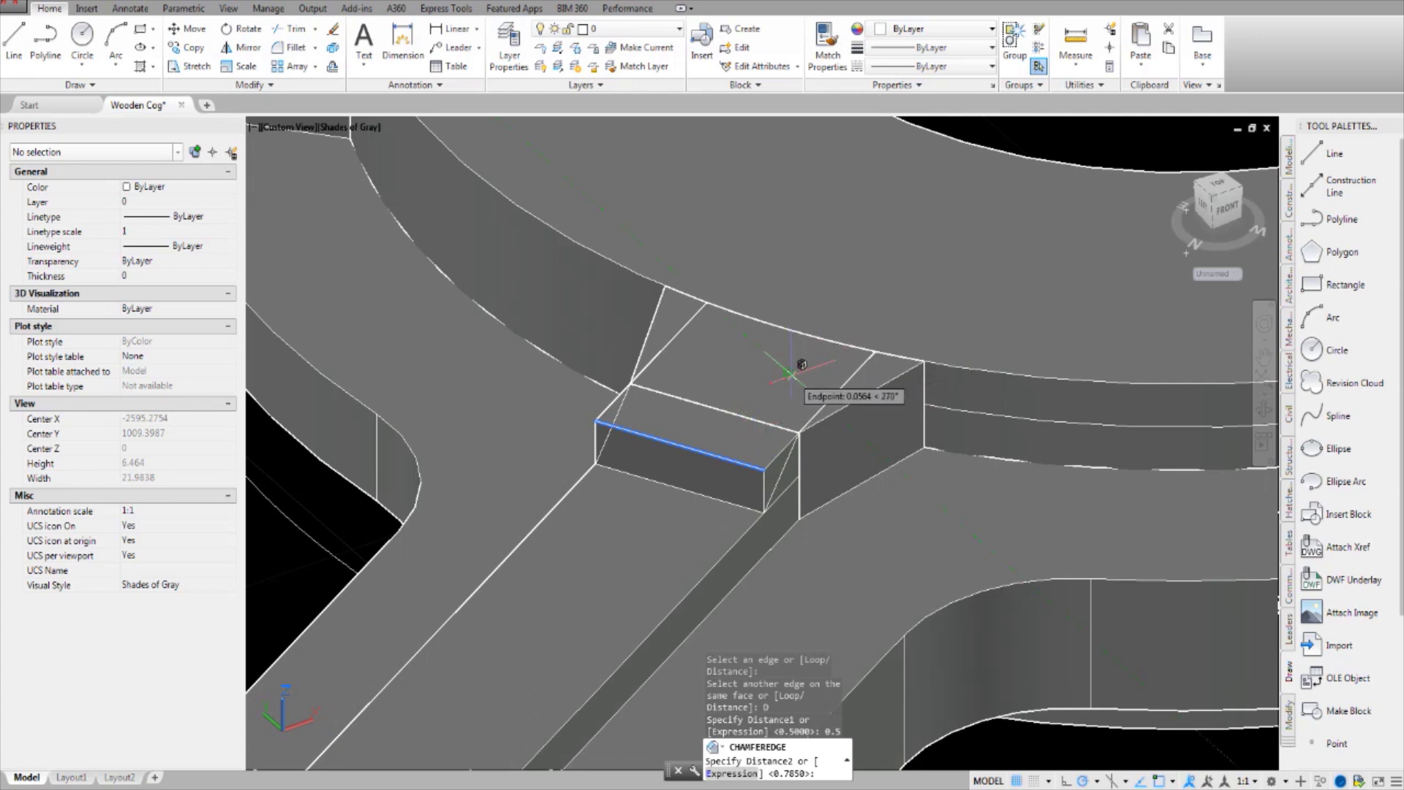
type("0.79")
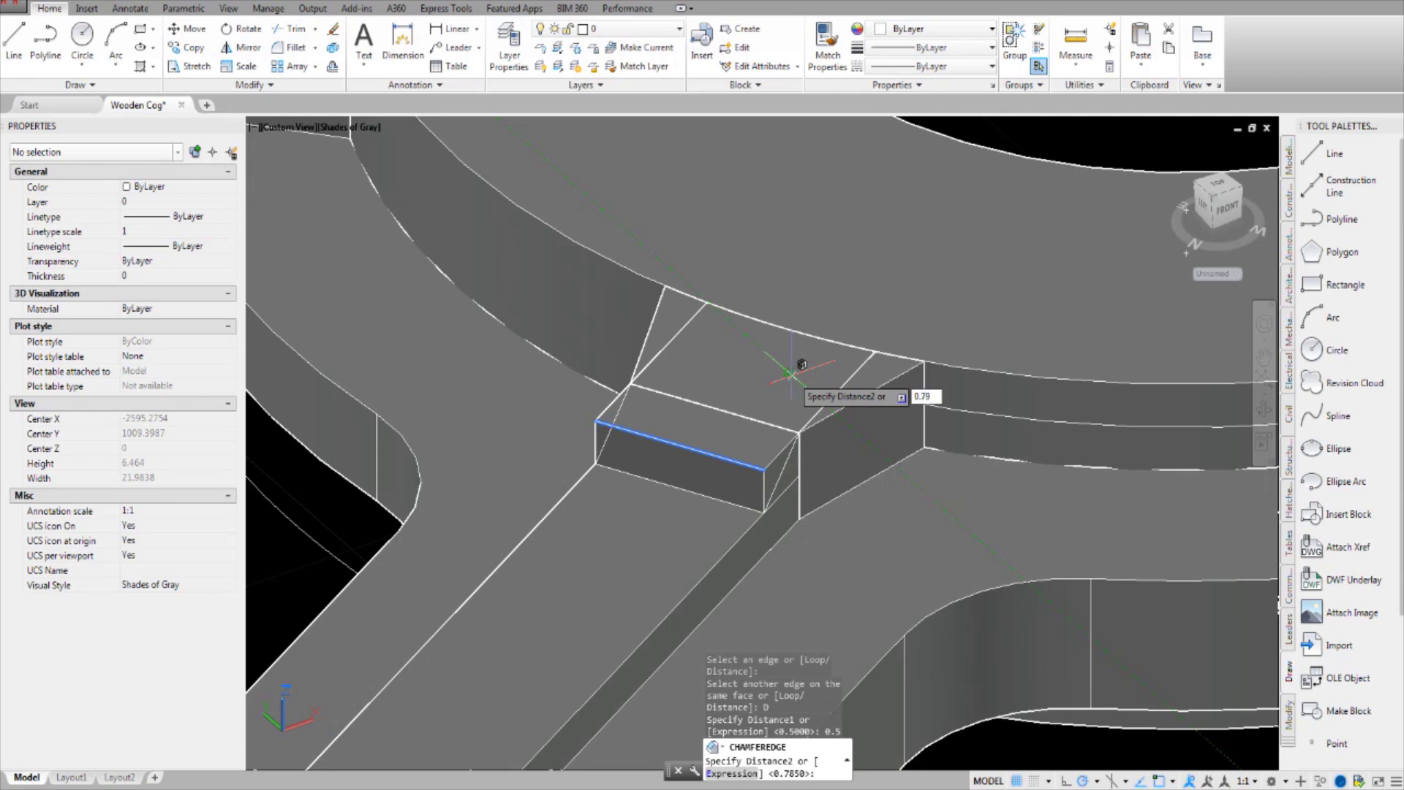
key("Return")
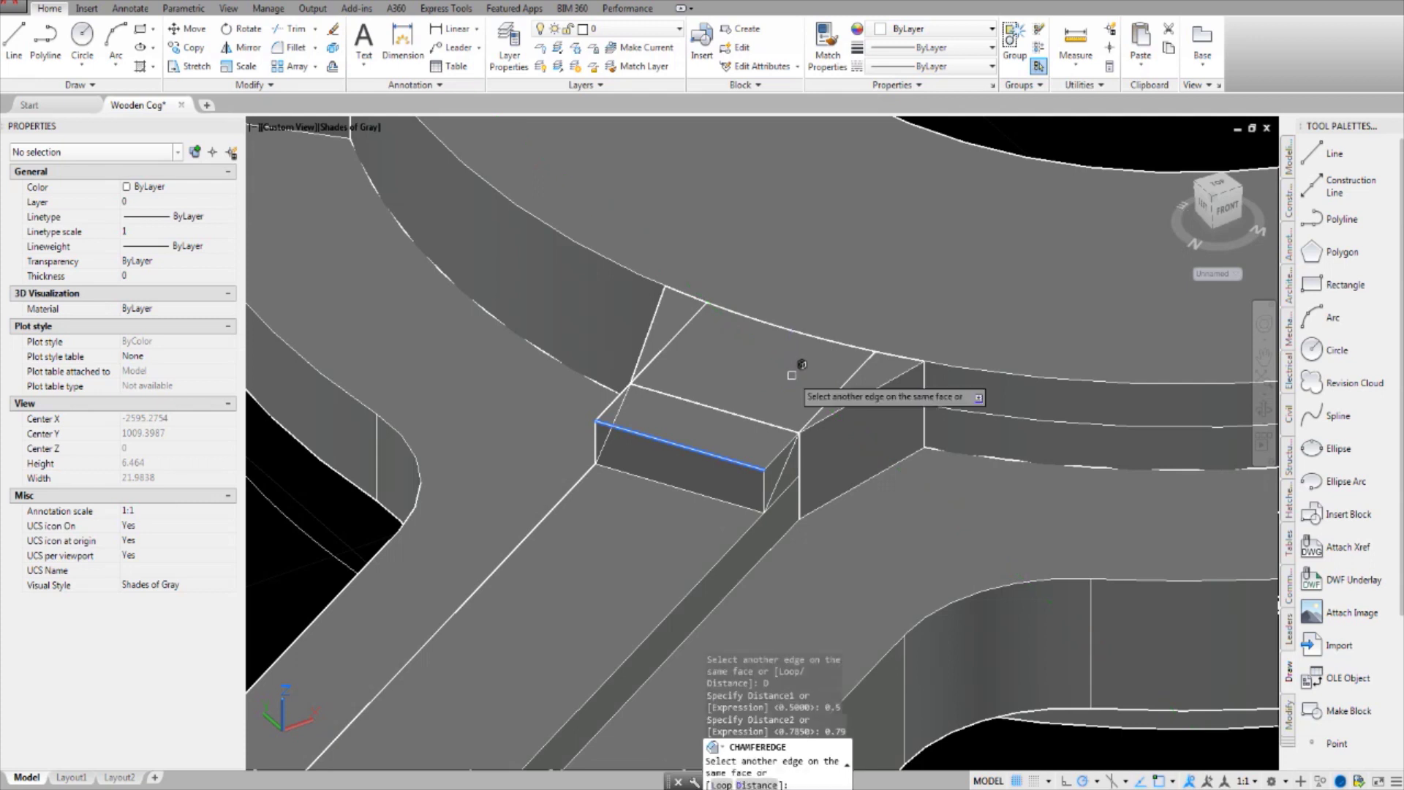
key("Return")
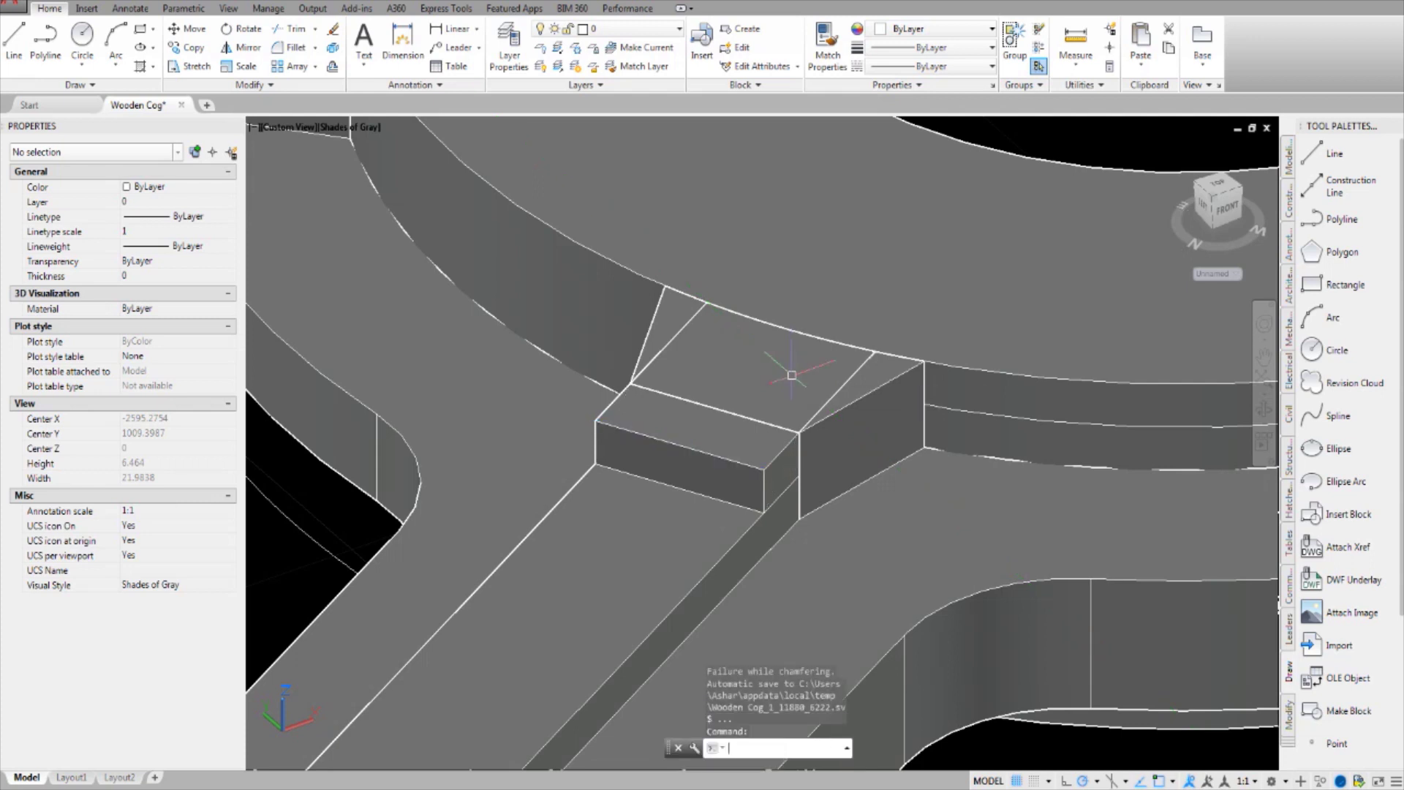
key("Escape")
key("Escape")
key("Escape")
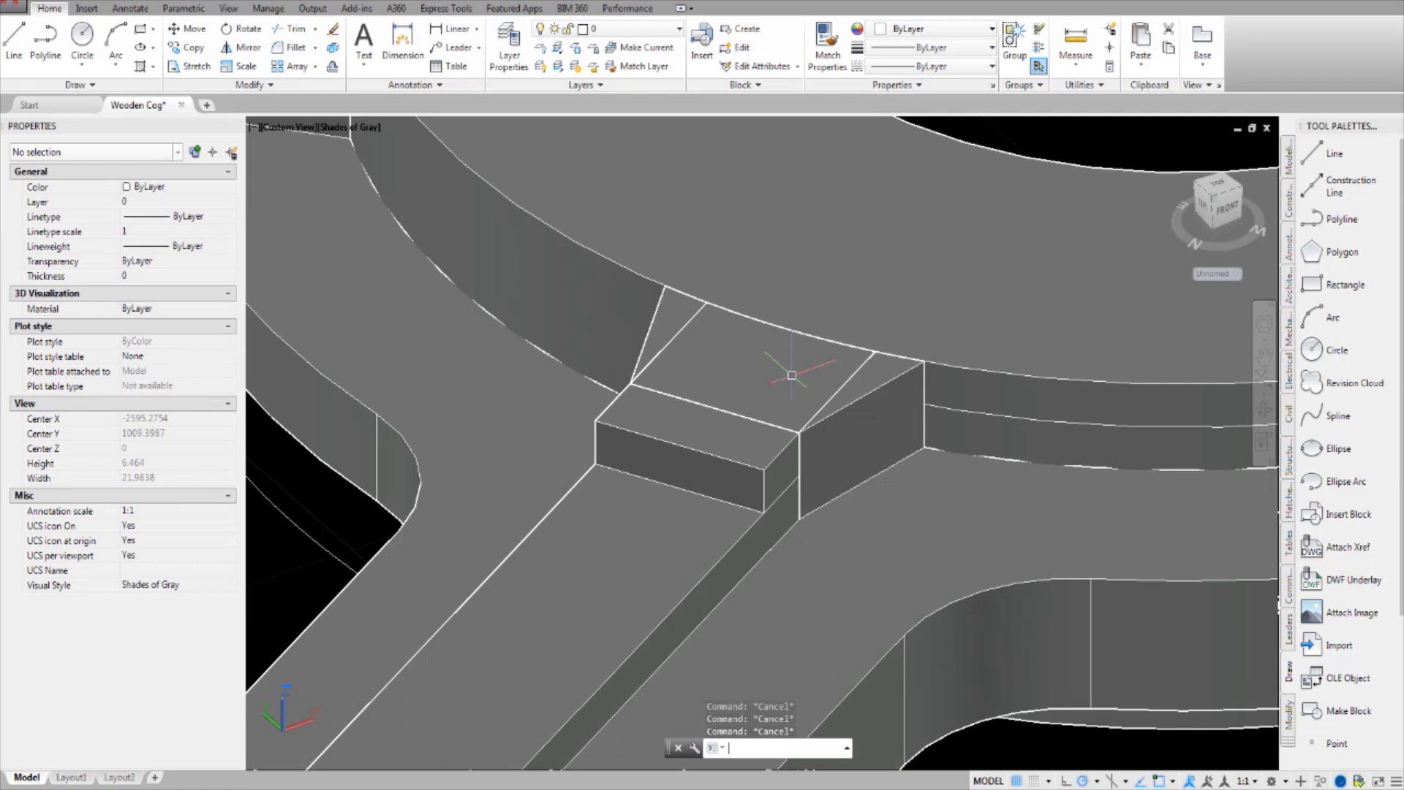
- Chamfer the upper edge of the raised block at the spoke's hub end with CHAMFEREDGE, using distances of 0.5 and 0.785
type("ch")
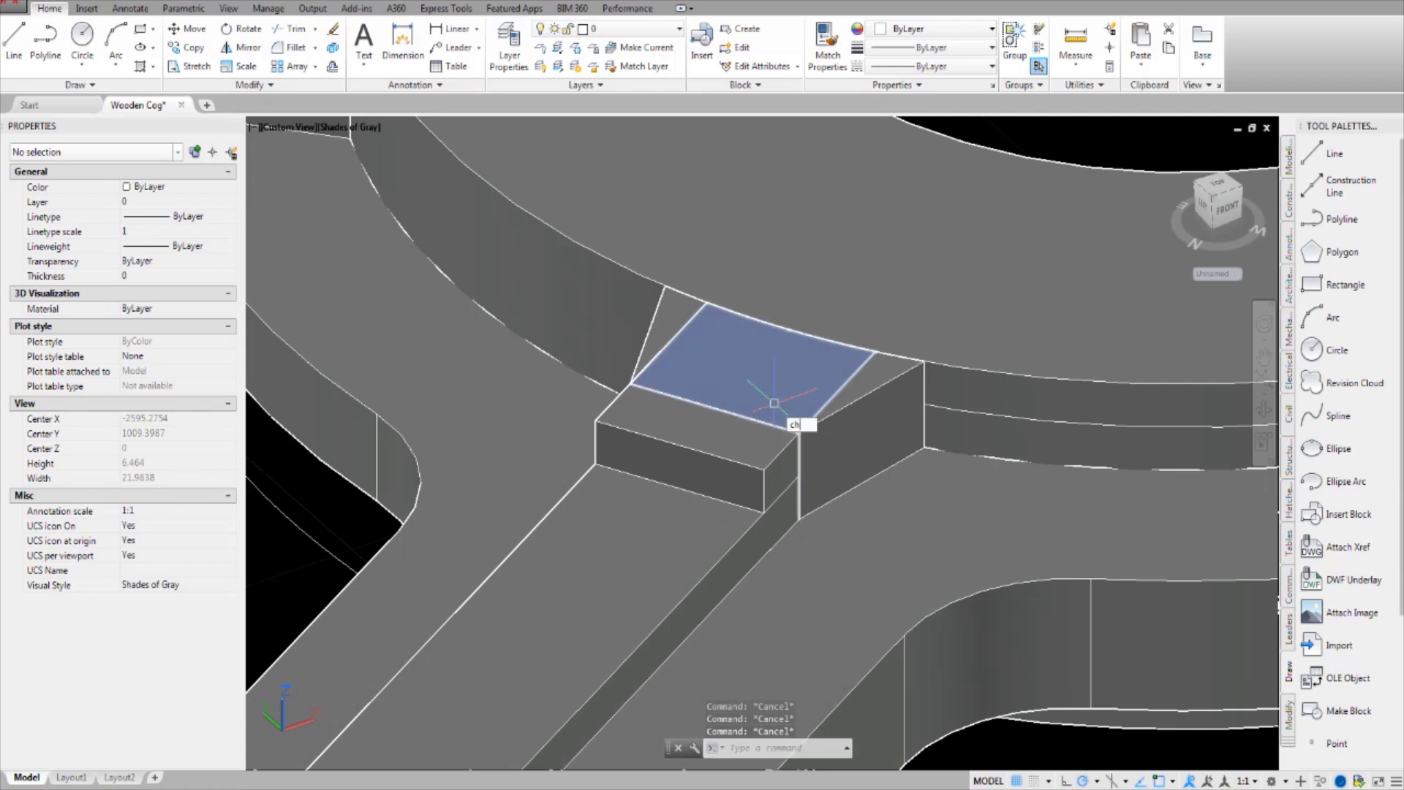
type("am")
key("Down")
key("Return")
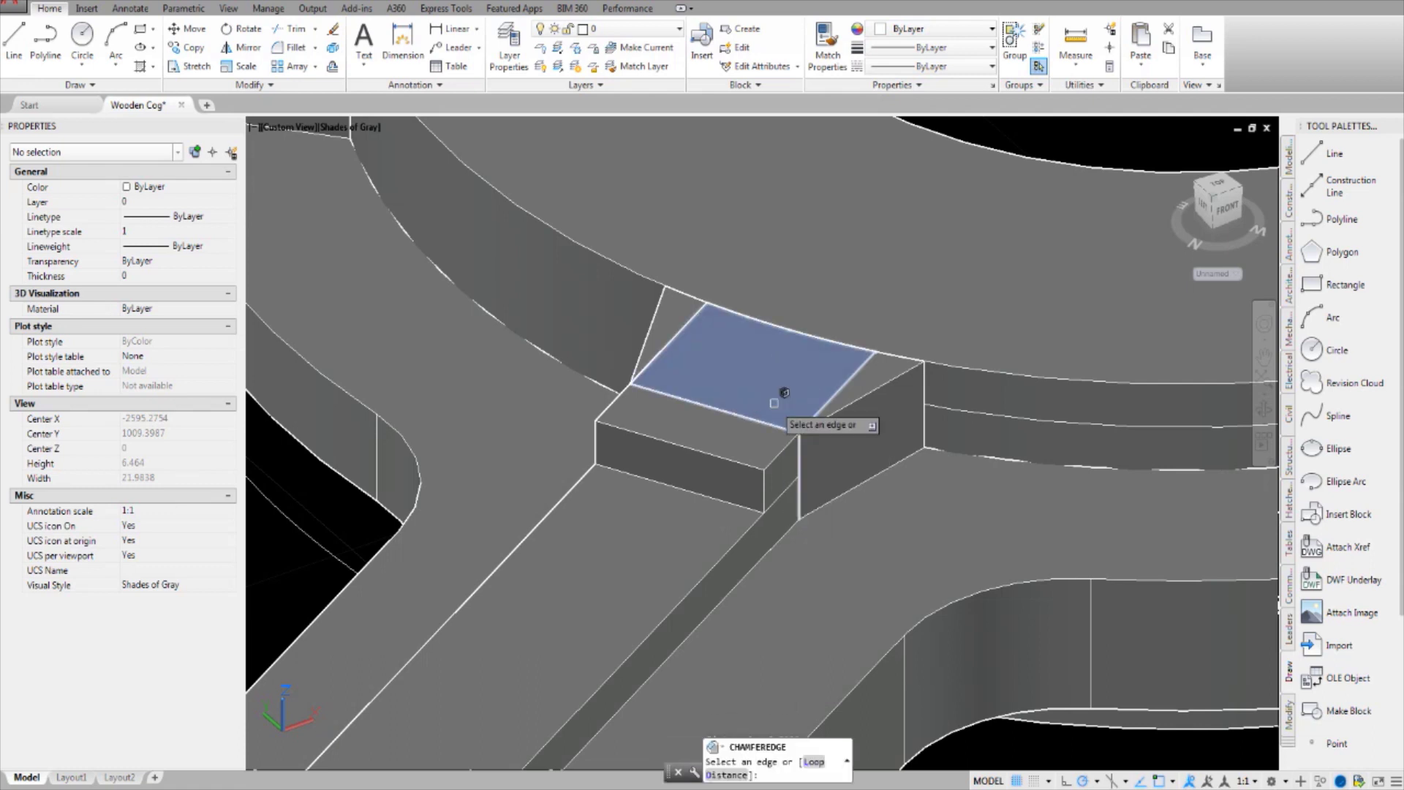
left_click(713, 456)
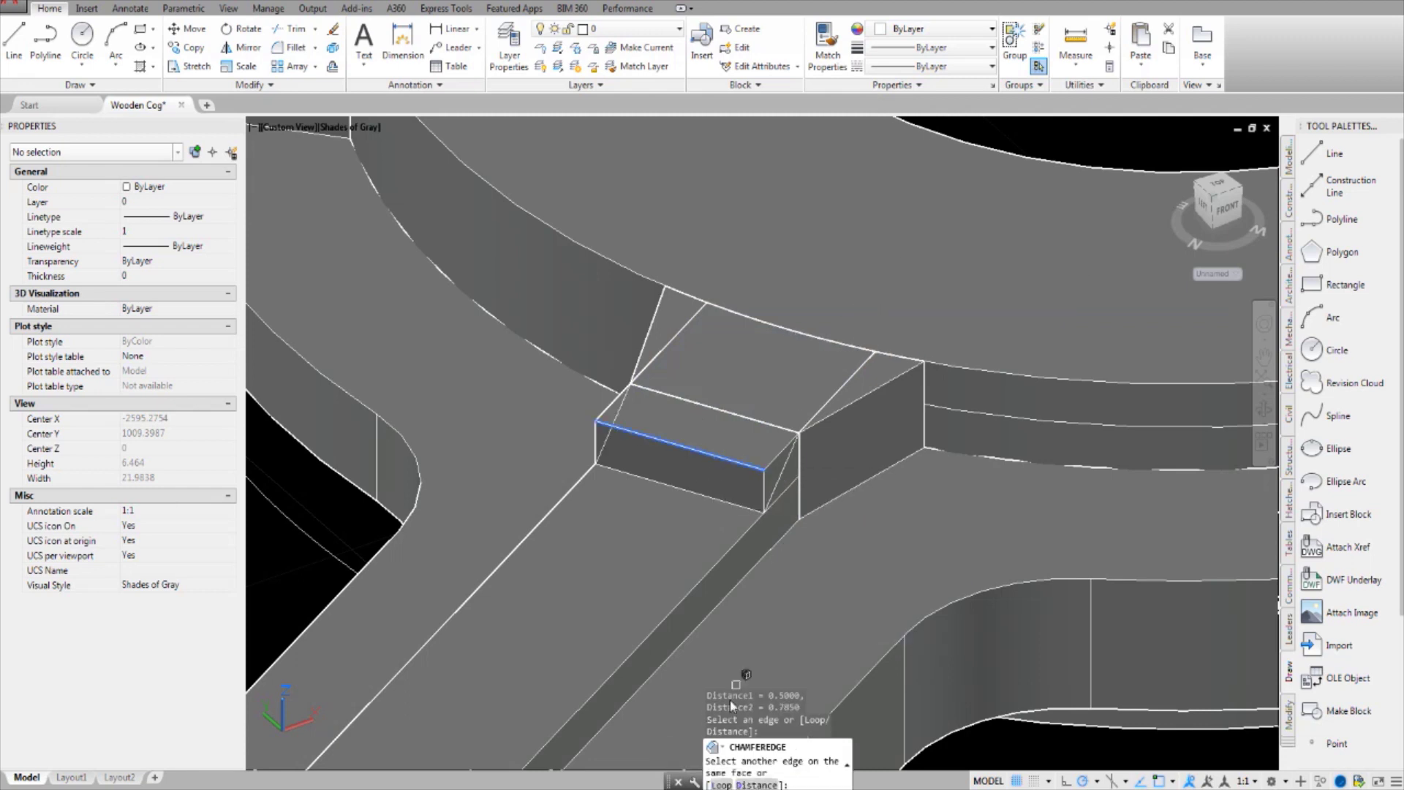
left_click(741, 784)
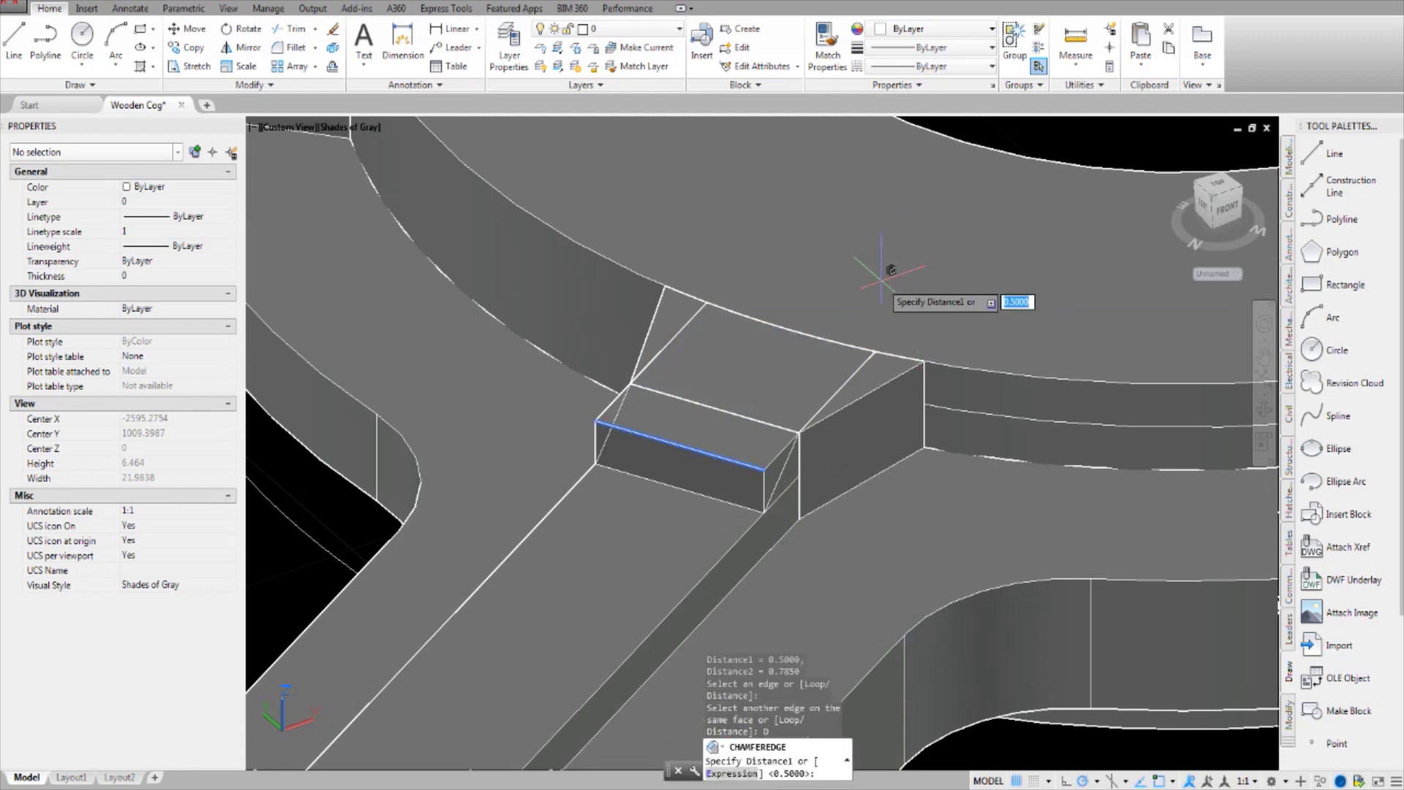
key("Return")
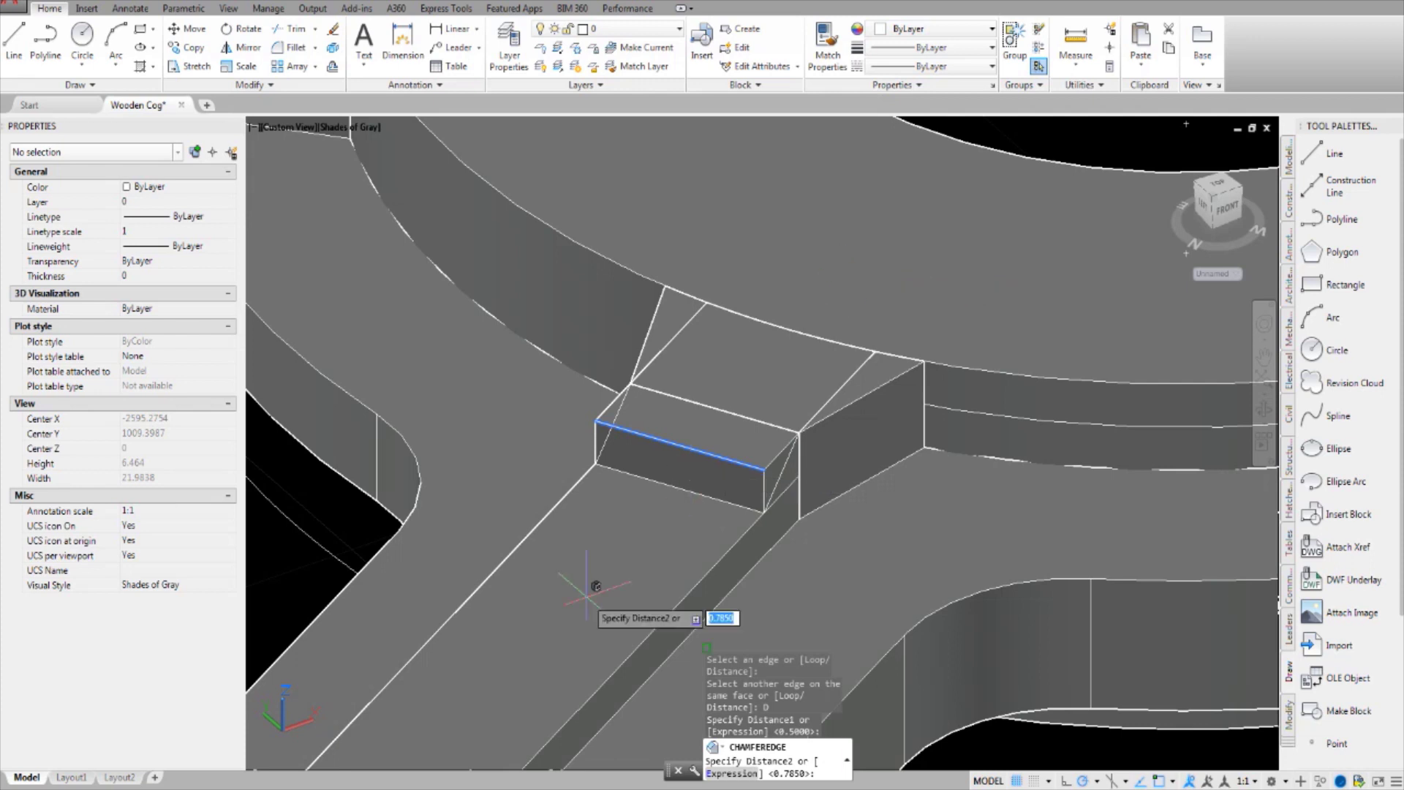
key("Return")
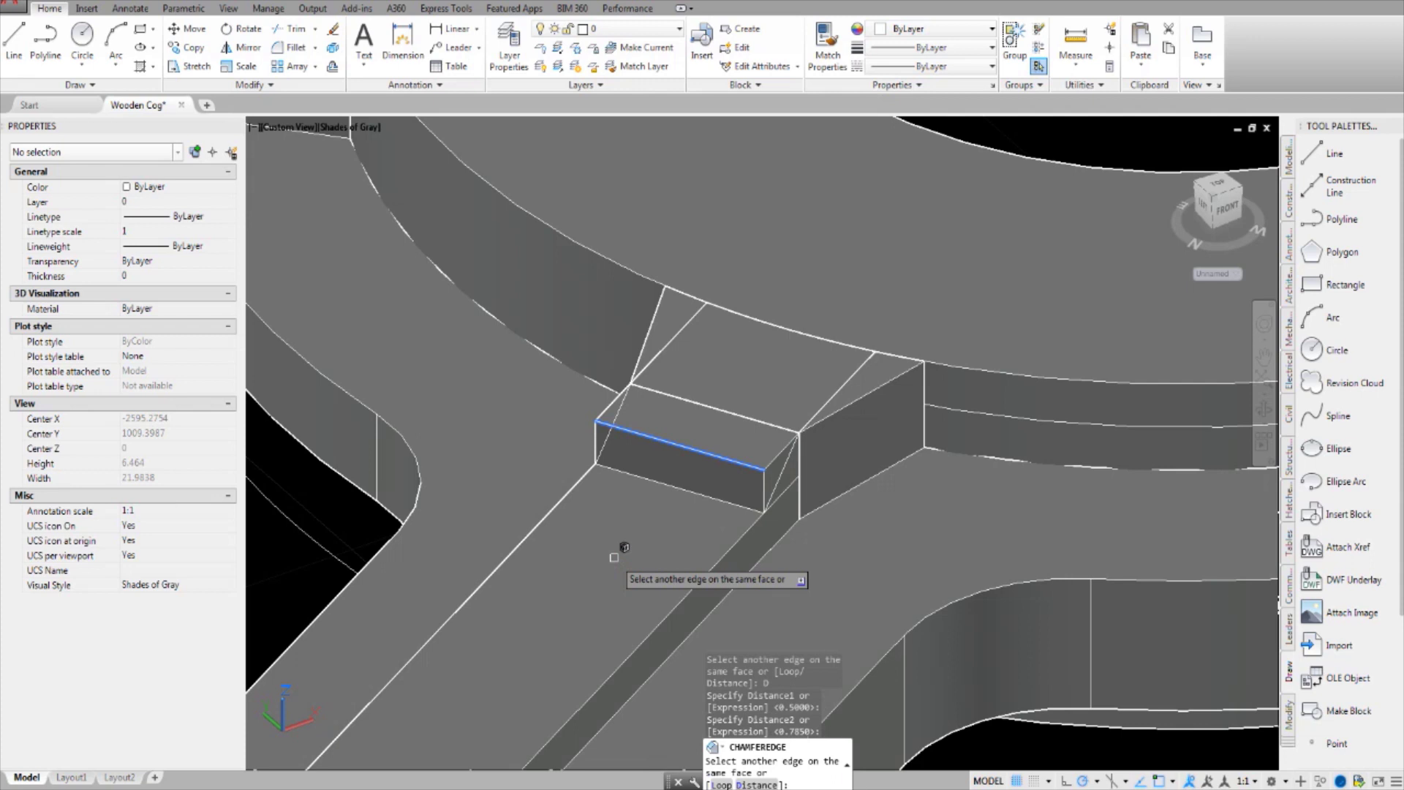
key("Return")
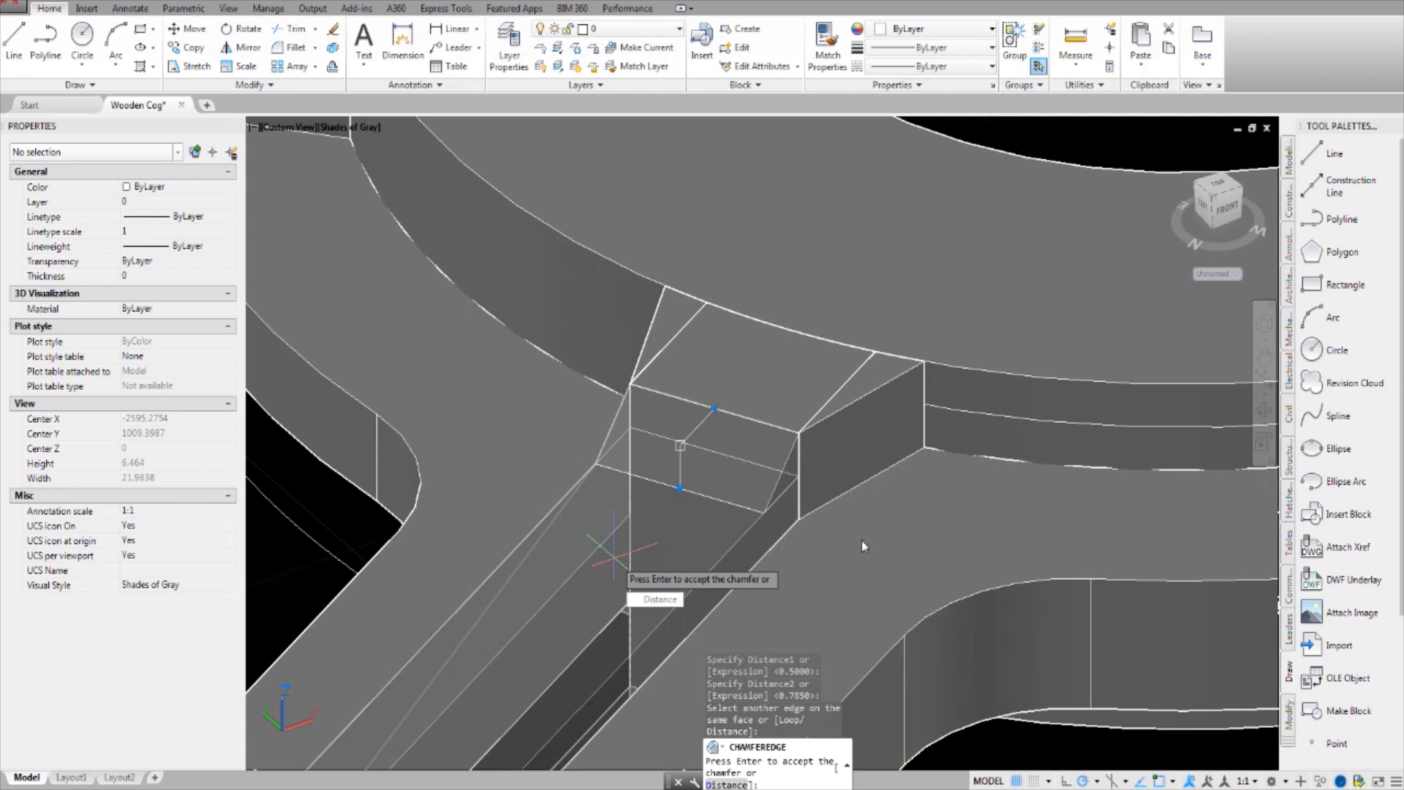
key("Return")
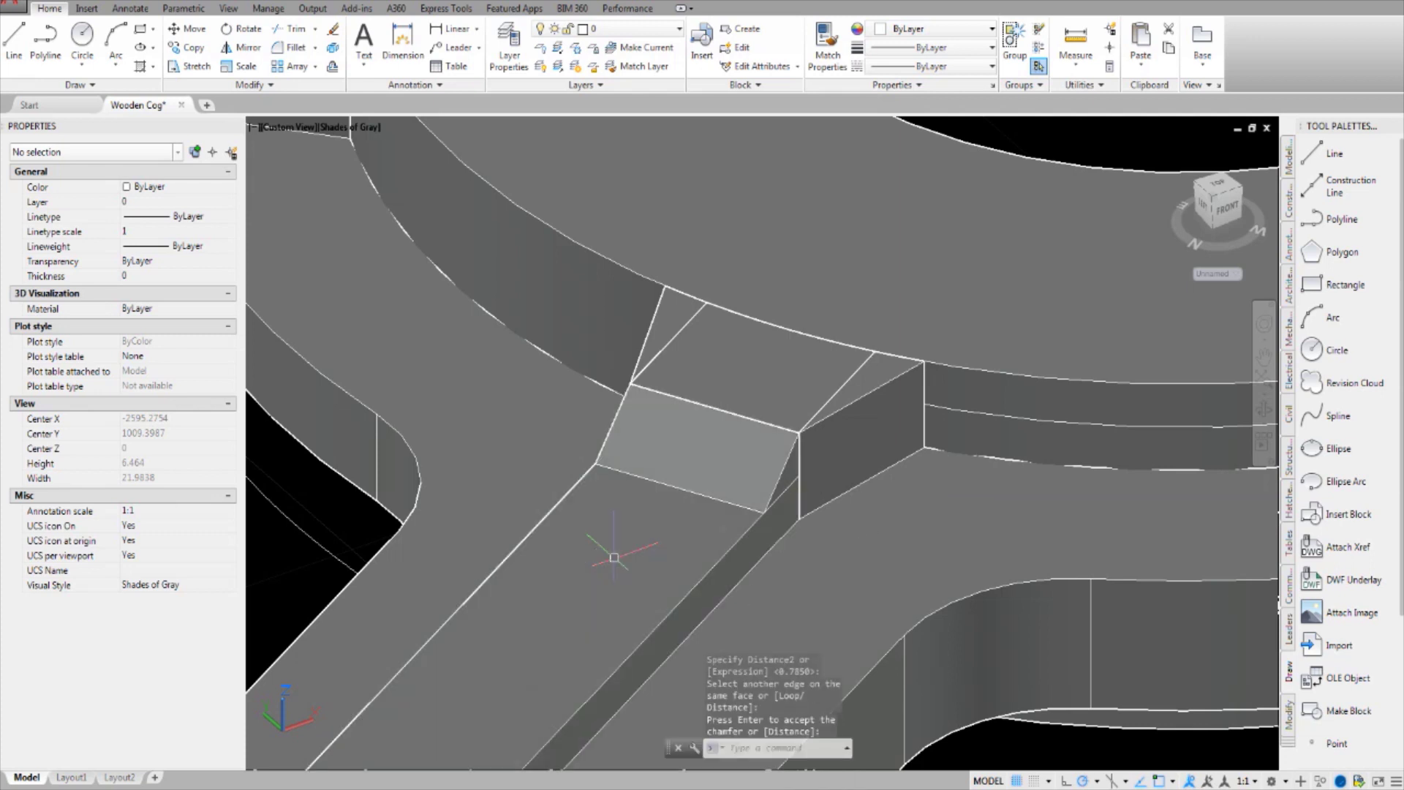
- Inspect the new chamfer and the whole cog, and compare them with the wooden gear photo in Windows Photo Viewer
scroll(732, 453, "up", 3)
scroll(772, 418, "up", 3)
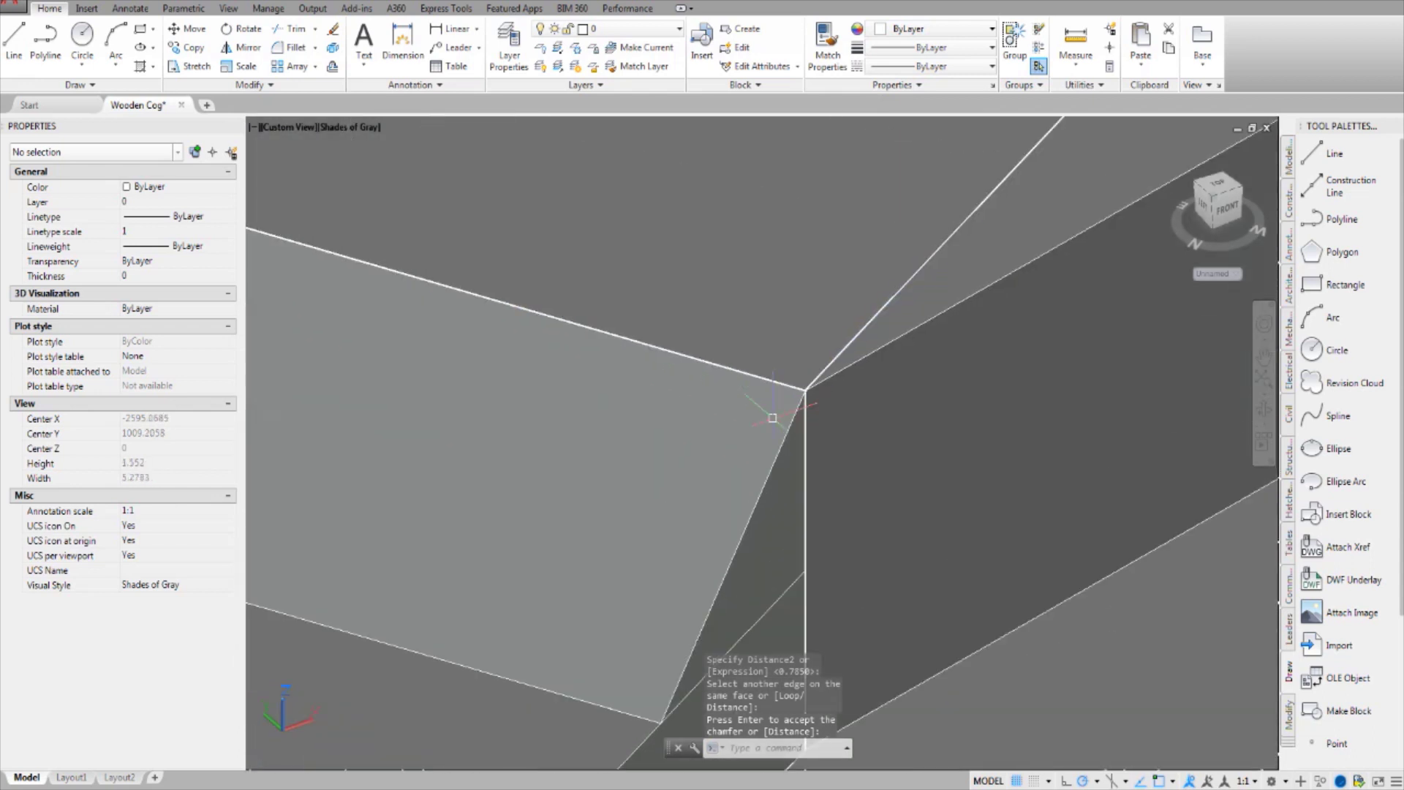
scroll(772, 418, "down", 10)
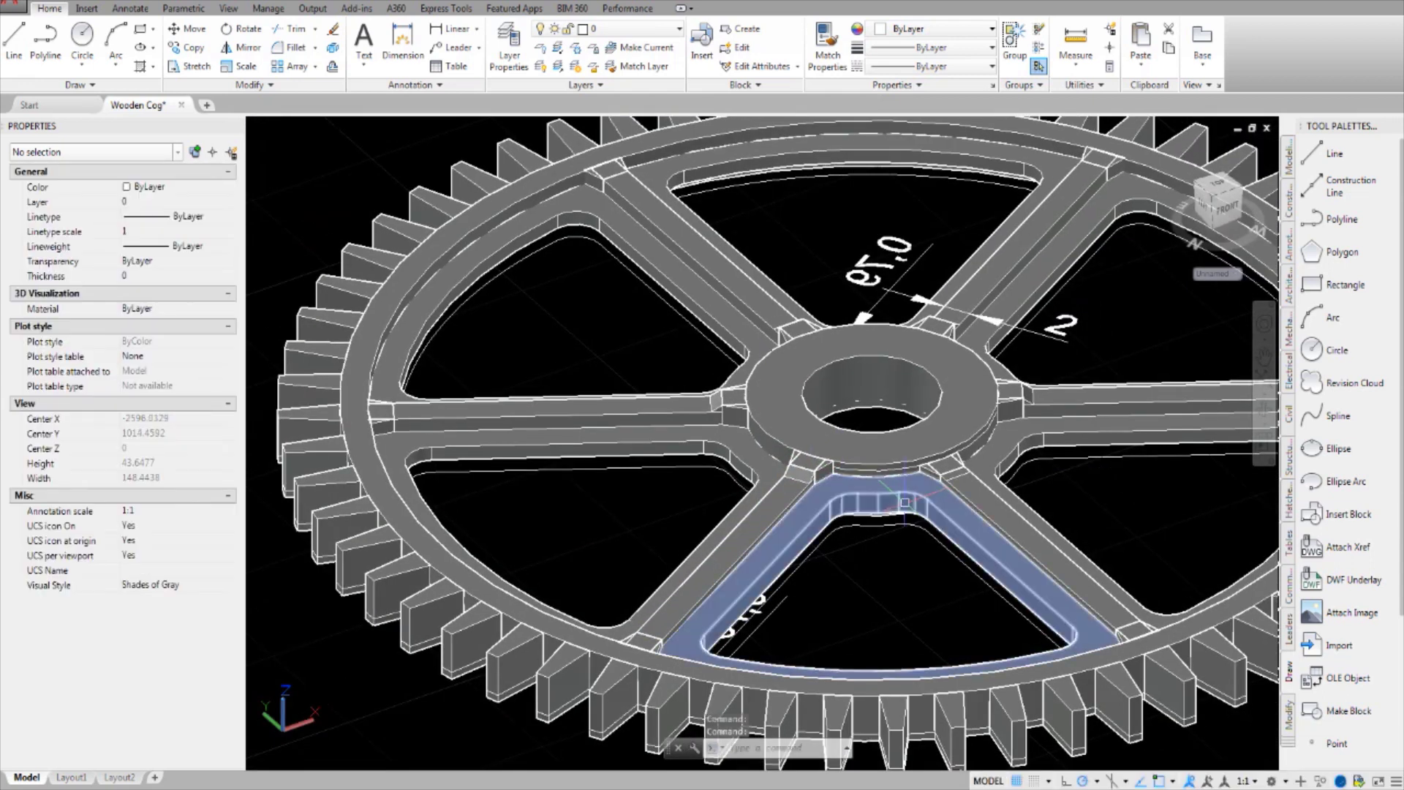
scroll(905, 502, "down", 5)
middle_click_drag(776, 399, 842, 401, "shift")
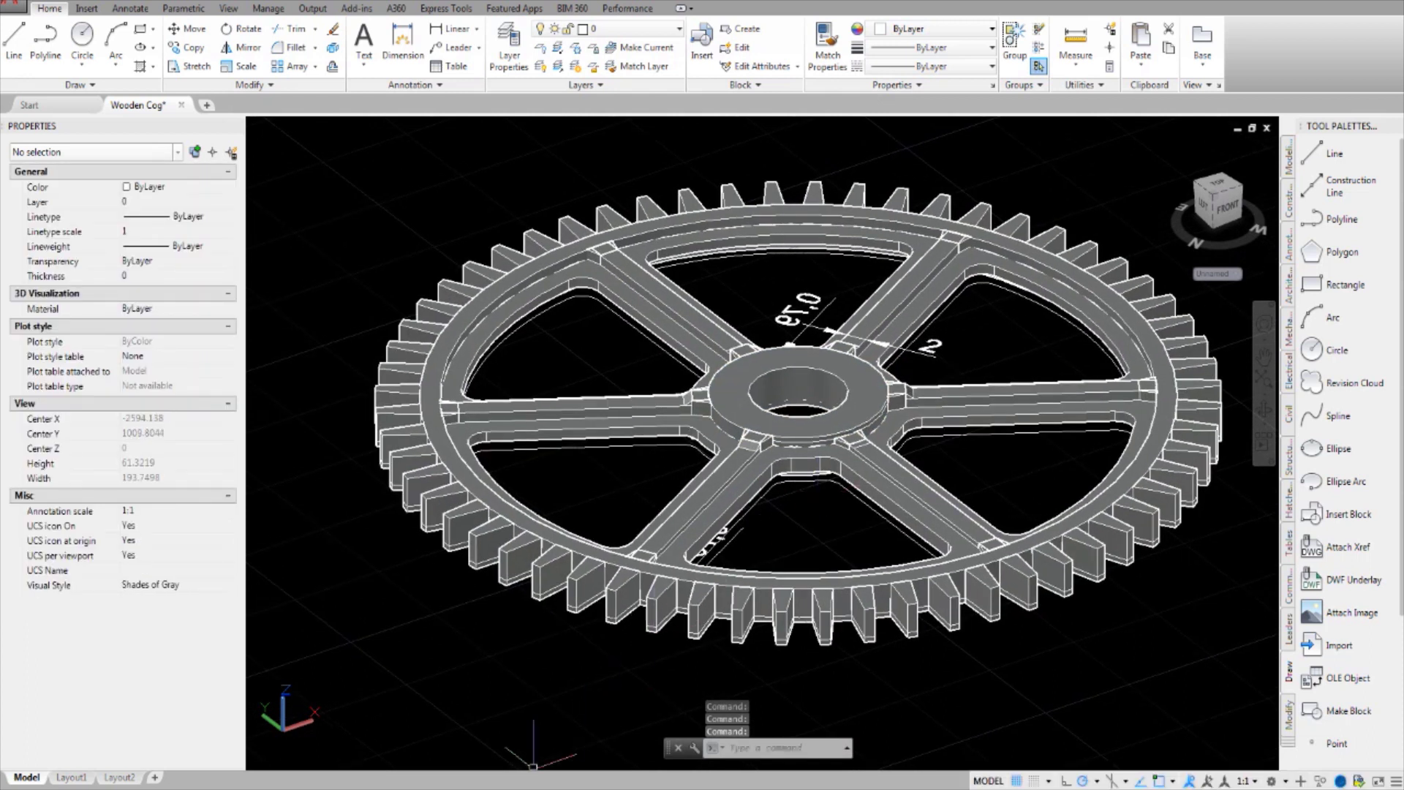
left_click(533, 789)
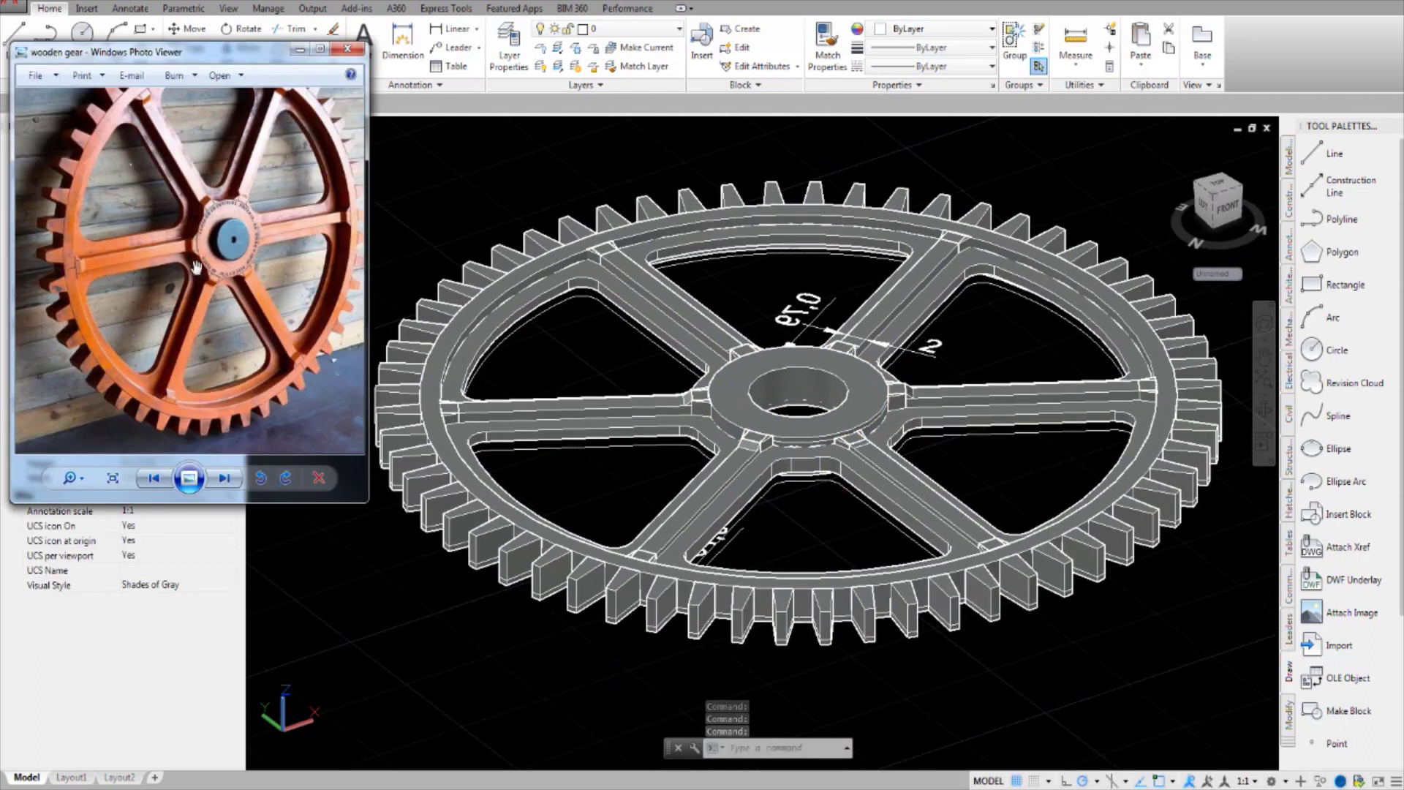
mouse_move(239, 259)
left_mouse_down()
mouse_move(238, 329)
mouse_move(220, 244)
left_mouse_up()
scroll(220, 243, "down", 2)
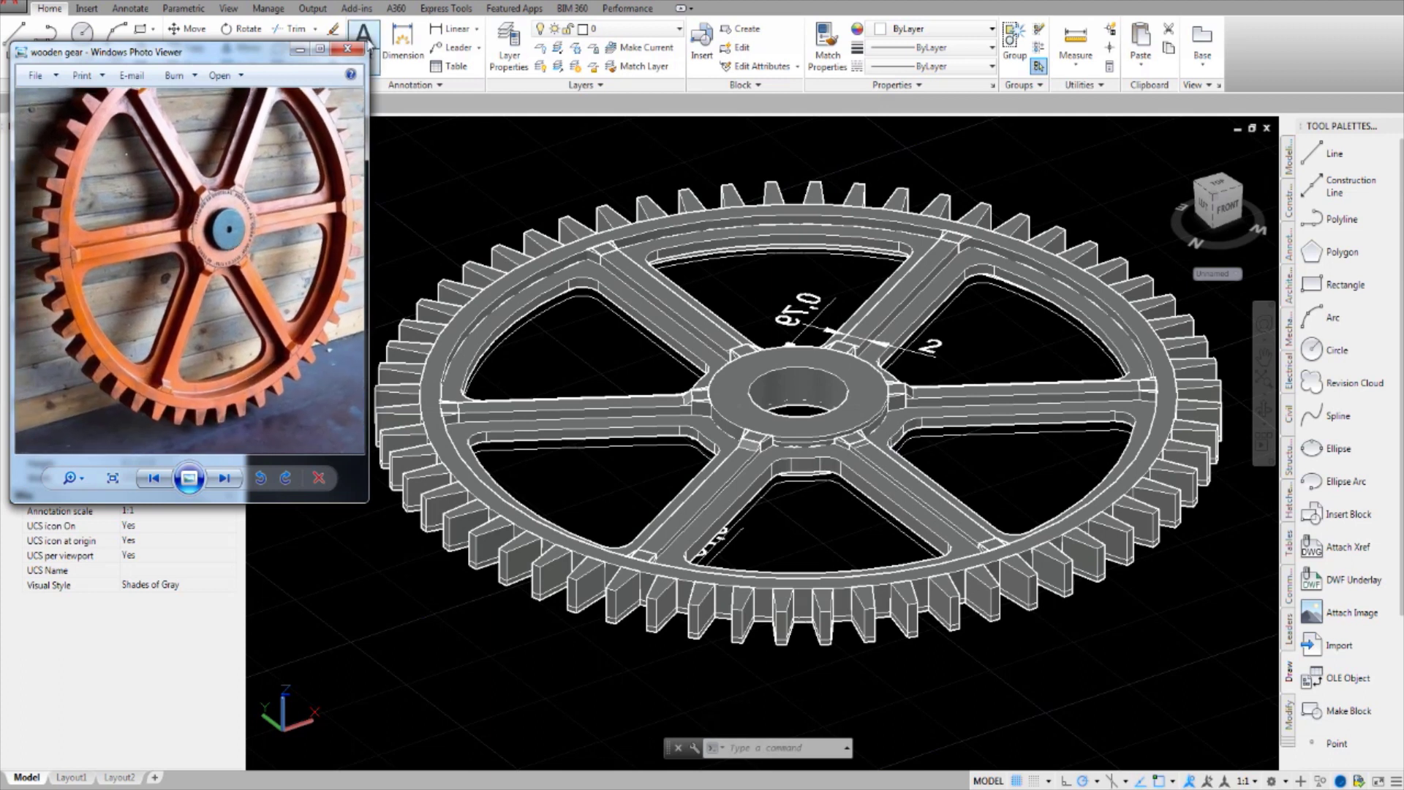
left_click(299, 50)
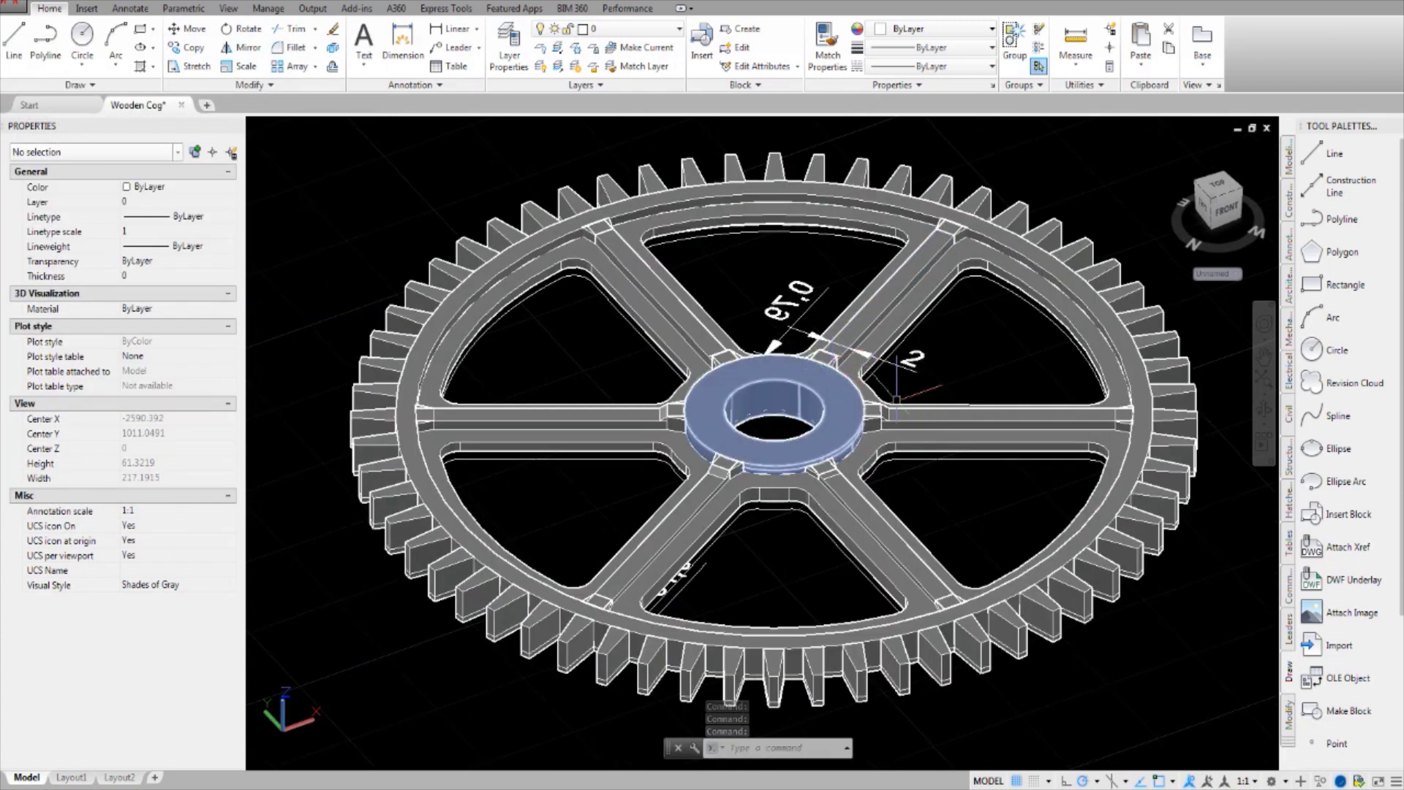
- Select the cog's central hub solid
left_click(812, 429)
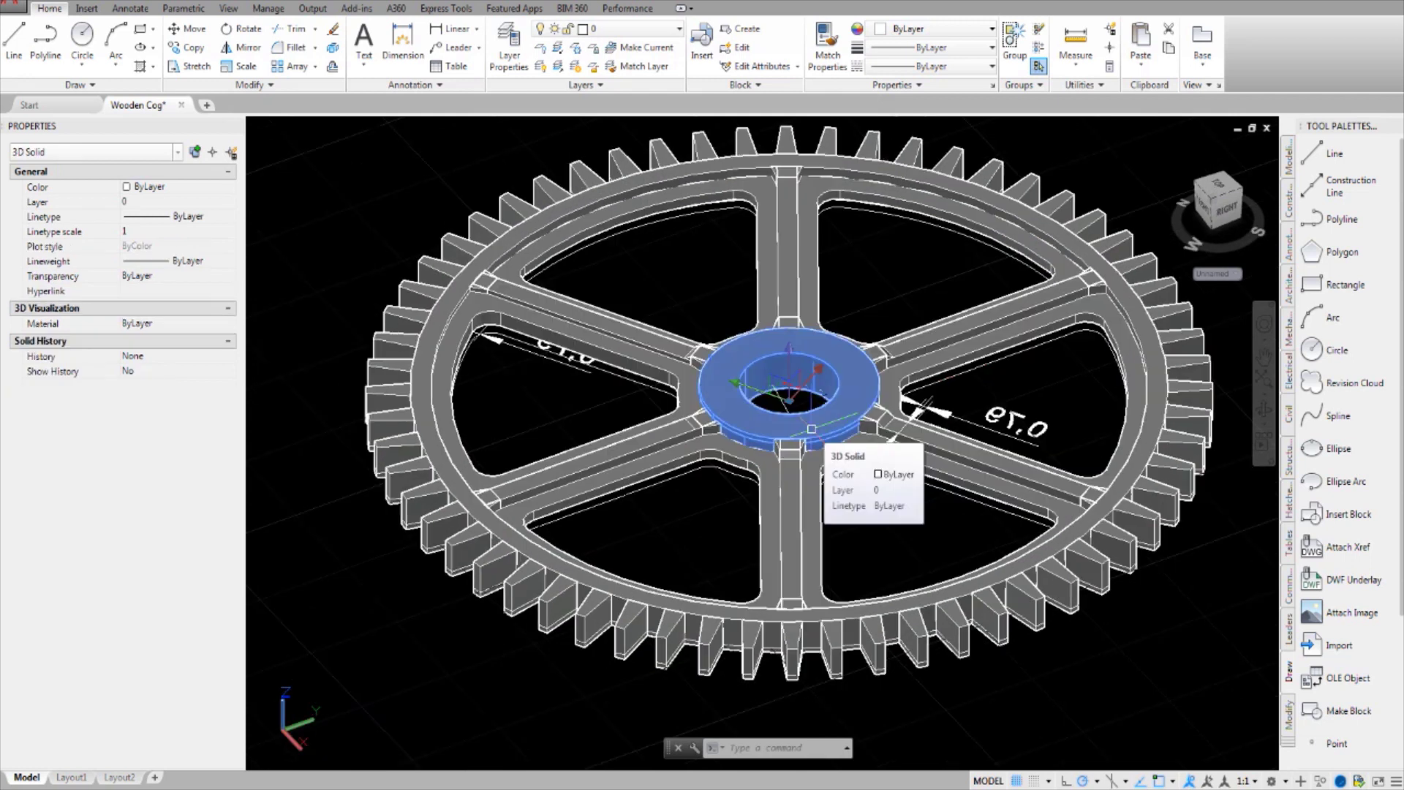